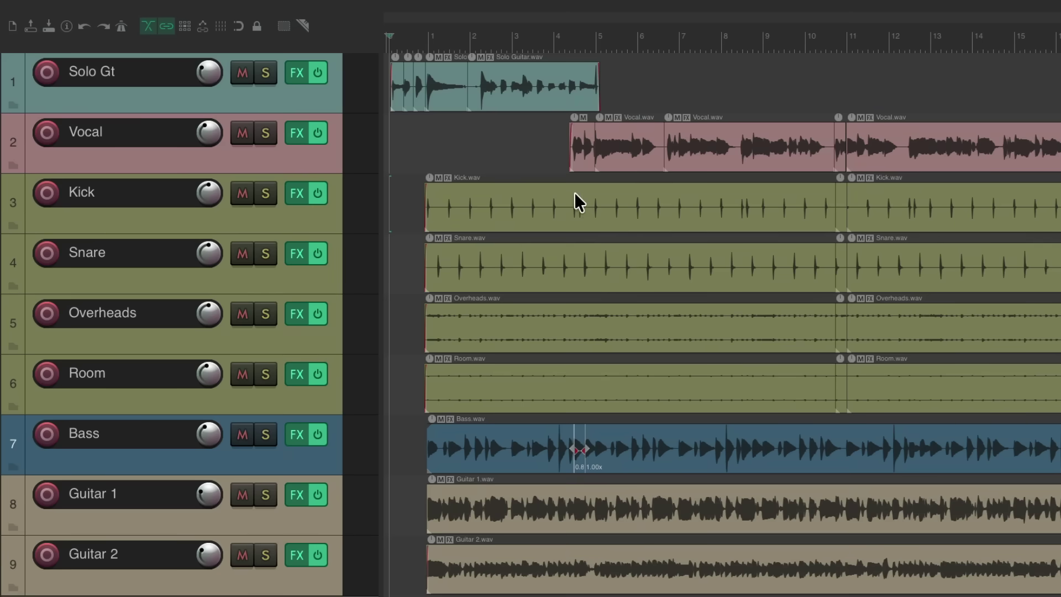
# Step: Open the Mixer window with Ctrl+M to show every track's strip beside the track list
pyautogui.press('super+m')
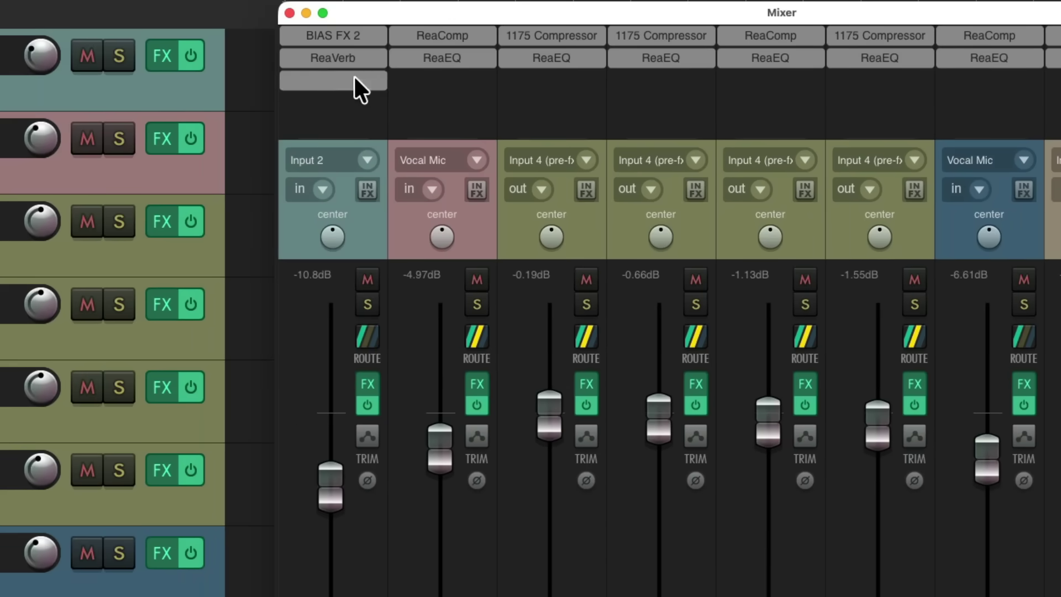
# Step: Add VST3: reVUe (Blenheim Sound) to Solo Gt's empty FX slot using the 'vu' filter
pyautogui.click(355, 78)
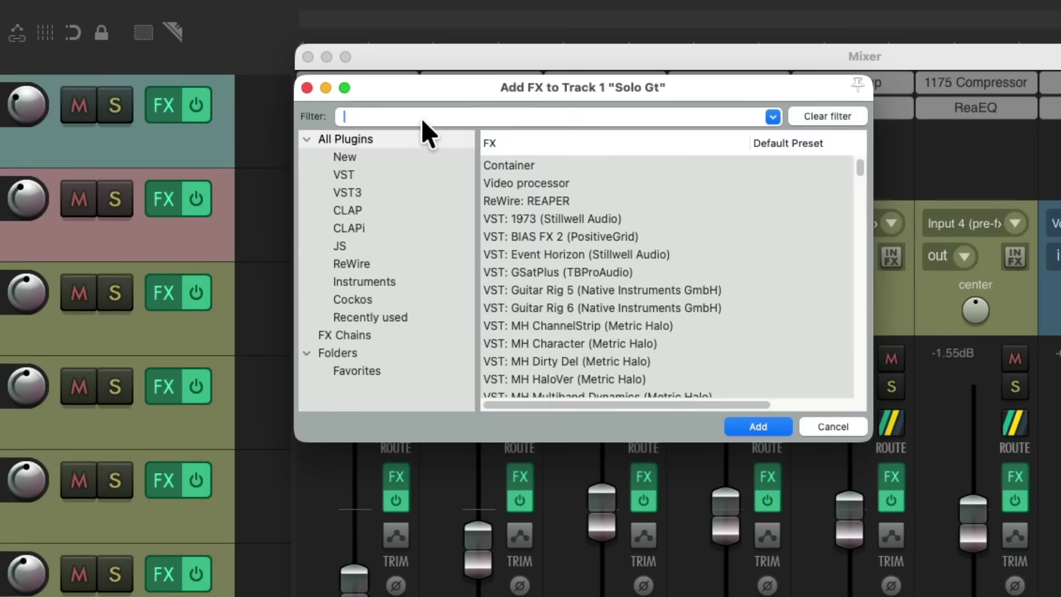
pyautogui.write('vu')
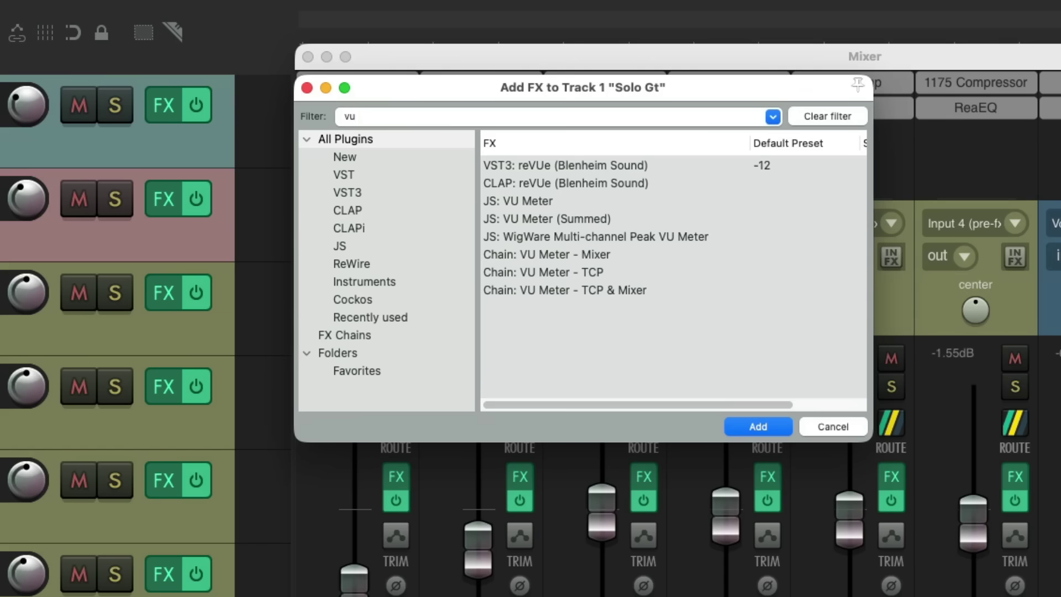
pyautogui.click(585, 165)
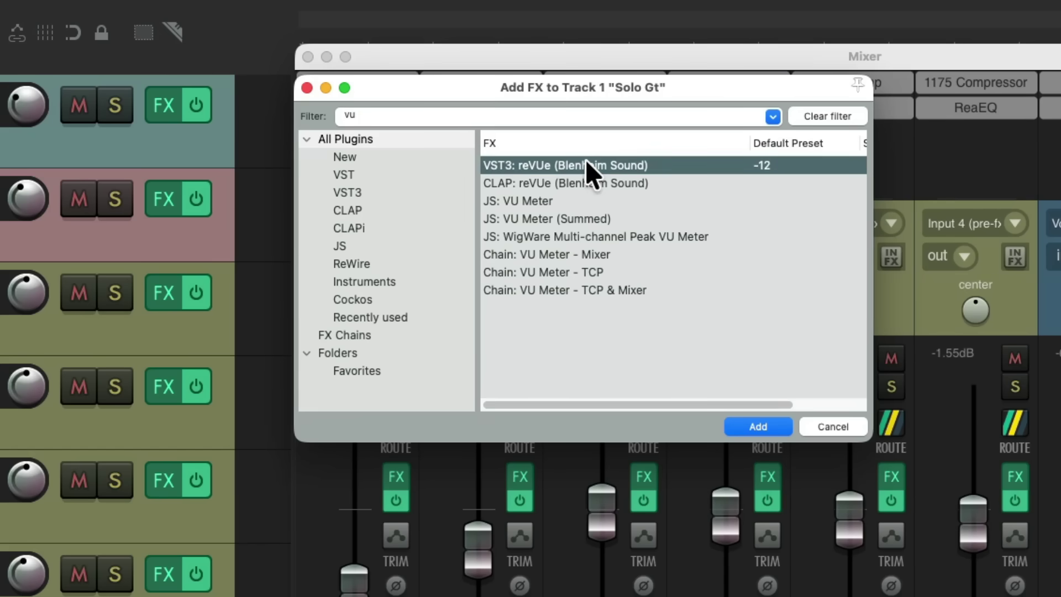
pyautogui.doubleClick(586, 165)
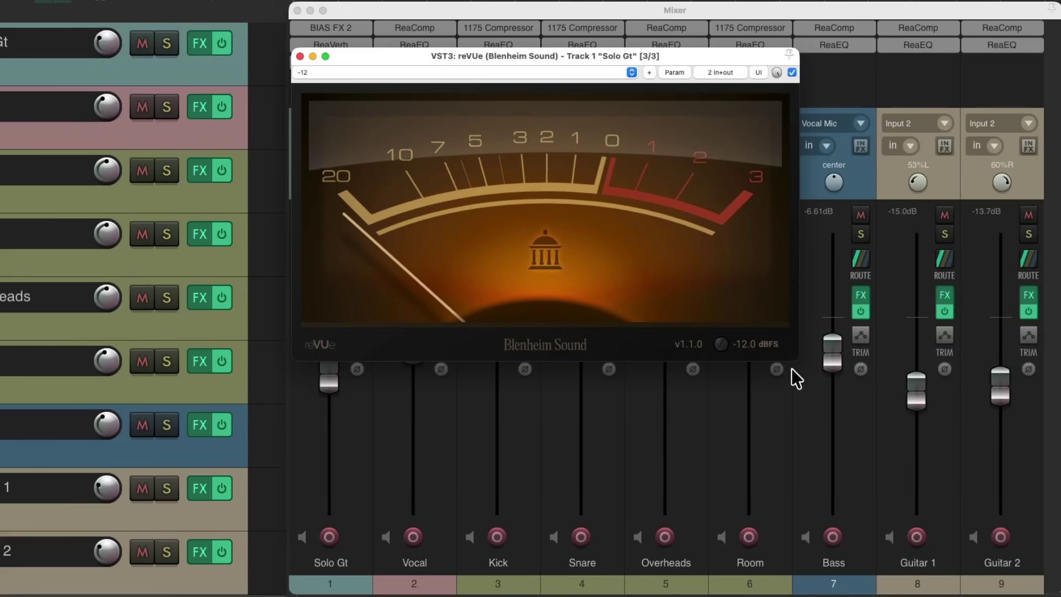
# Step: Resize the reVUe window, reset its calibration knob to -12.0 dBFS, then close it
pyautogui.moveTo(789, 359); pyautogui.dragTo(857, 393)
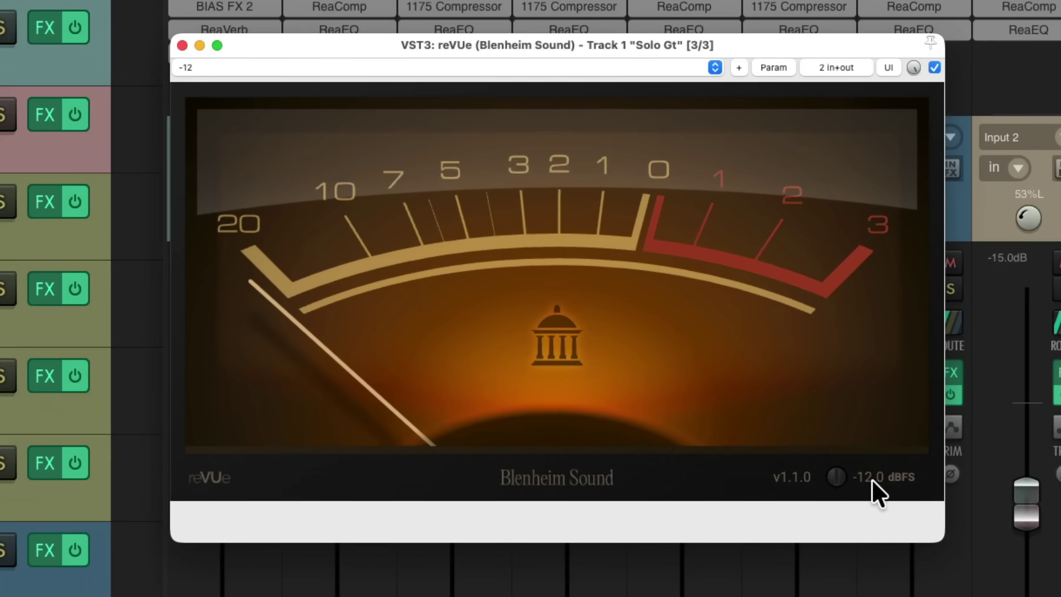
pyautogui.moveTo(840, 469); pyautogui.dragTo(841, 506)
pyautogui.scroll(-3, 836, 475)
pyautogui.scroll(1, 836, 475)
pyautogui.doubleClick(836, 476)
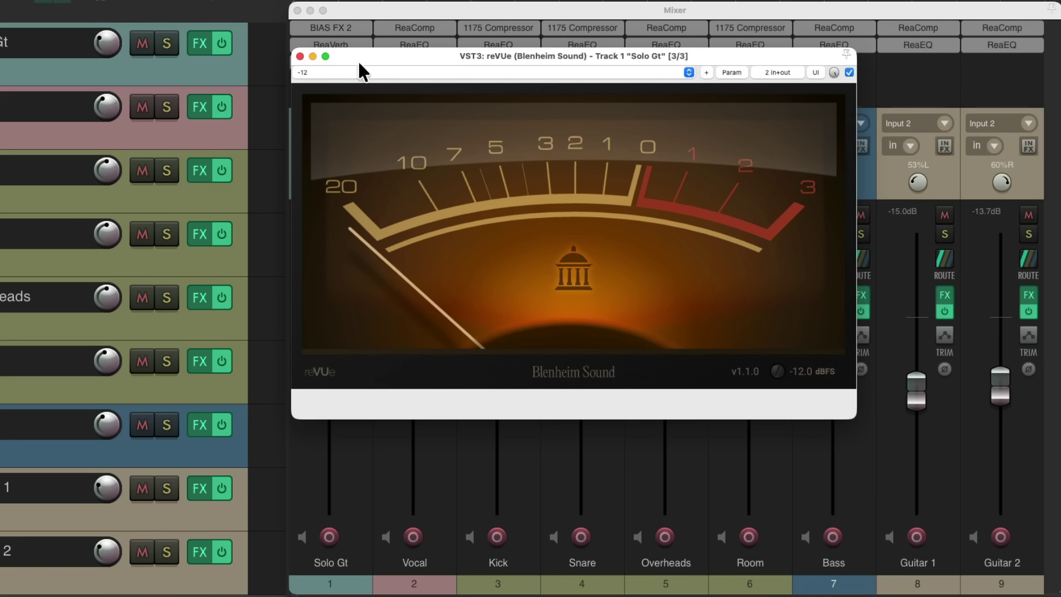
pyautogui.click(300, 55)
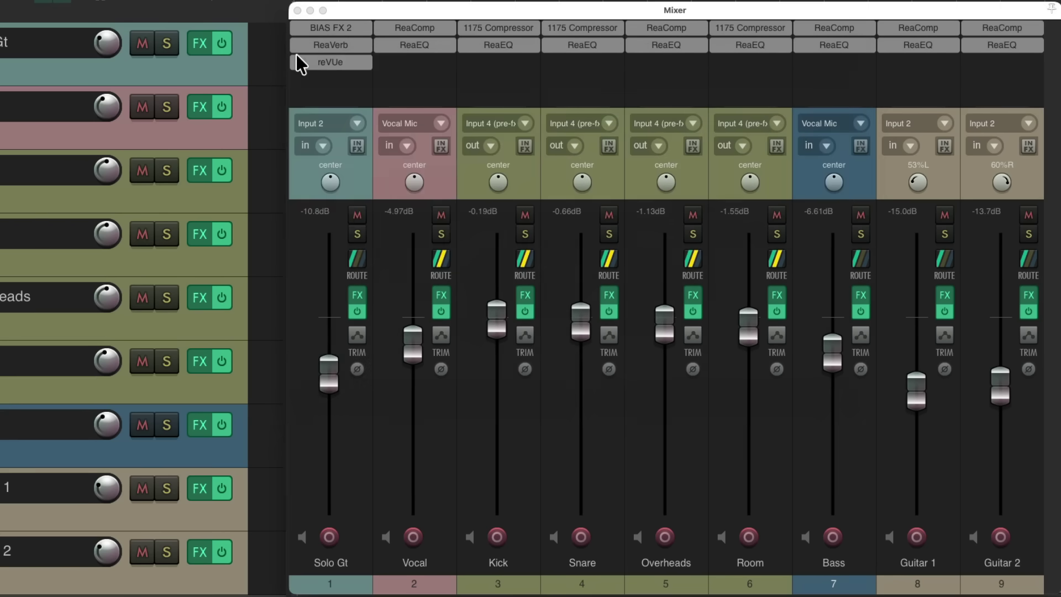
# Step: Remove reVUe from Solo Gt and bring up Add FX for the selected Kick track
pyautogui.keyDown('alt'); pyautogui.click(353, 63); pyautogui.keyUp('alt')
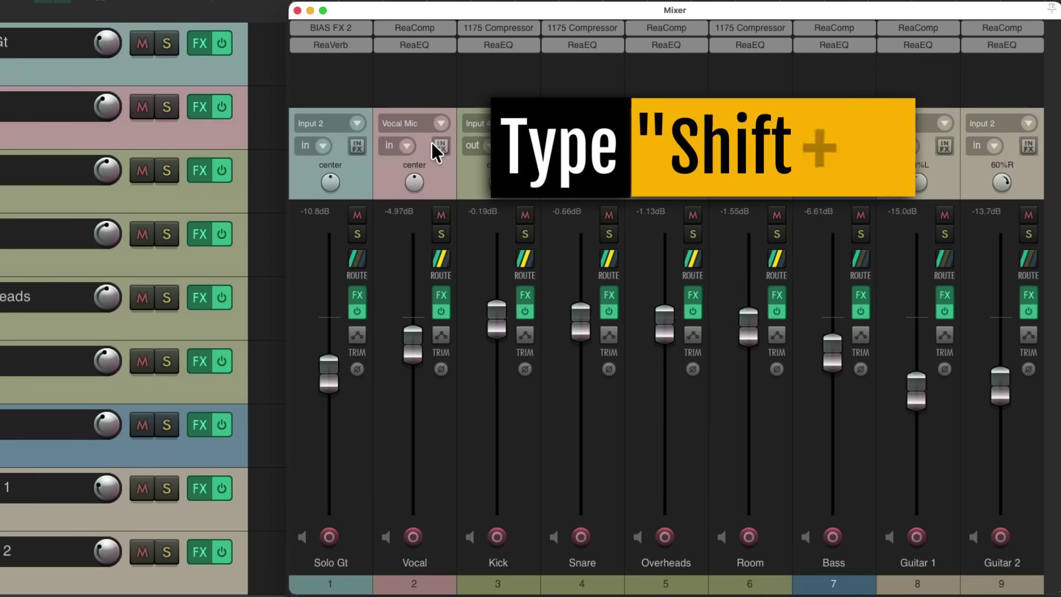
pyautogui.hotkey('shift', 'f')
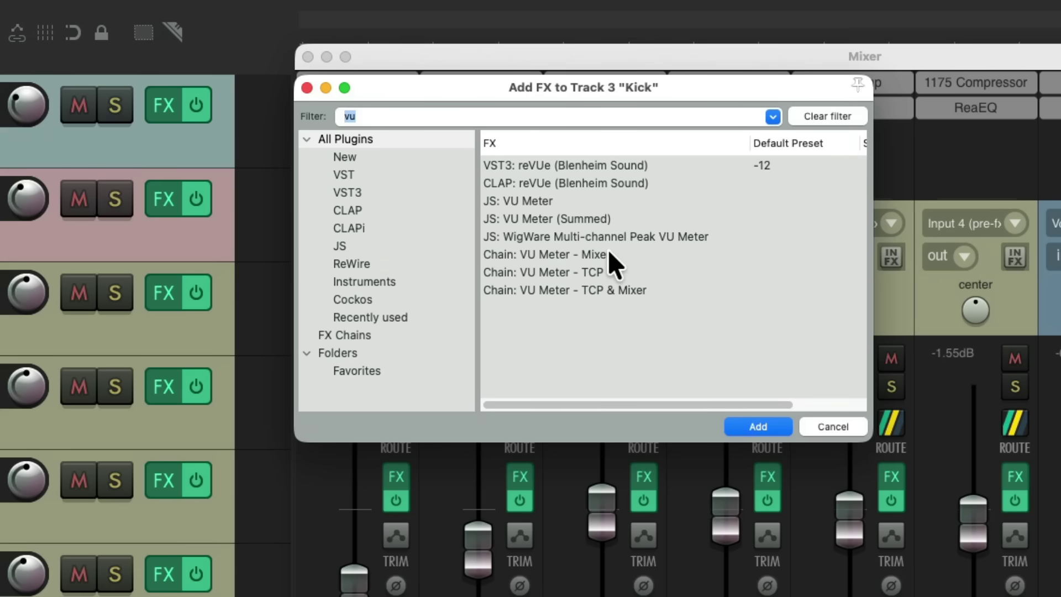
# Step: Set VST3 reVUe's default for new instances to Show embedded UI in MCP
pyautogui.click(594, 163)
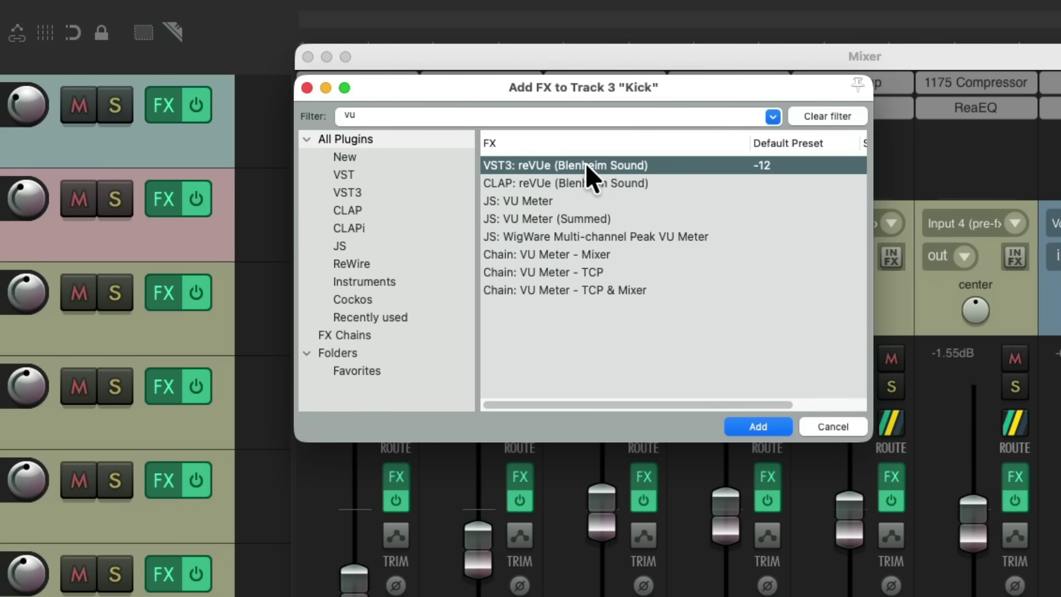
pyautogui.rightClick(585, 163)
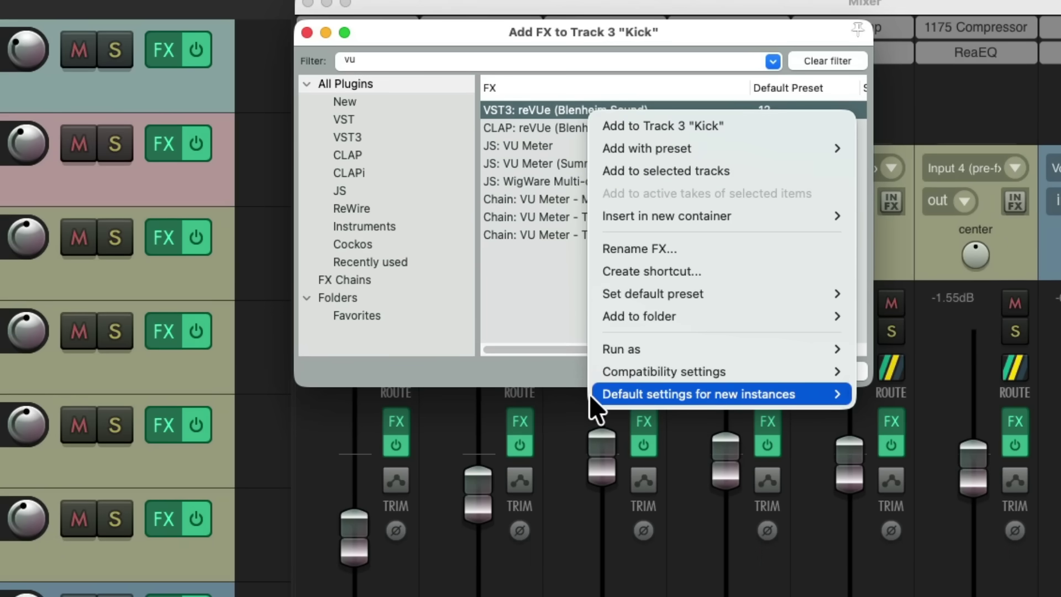
pyautogui.moveTo(724, 454)
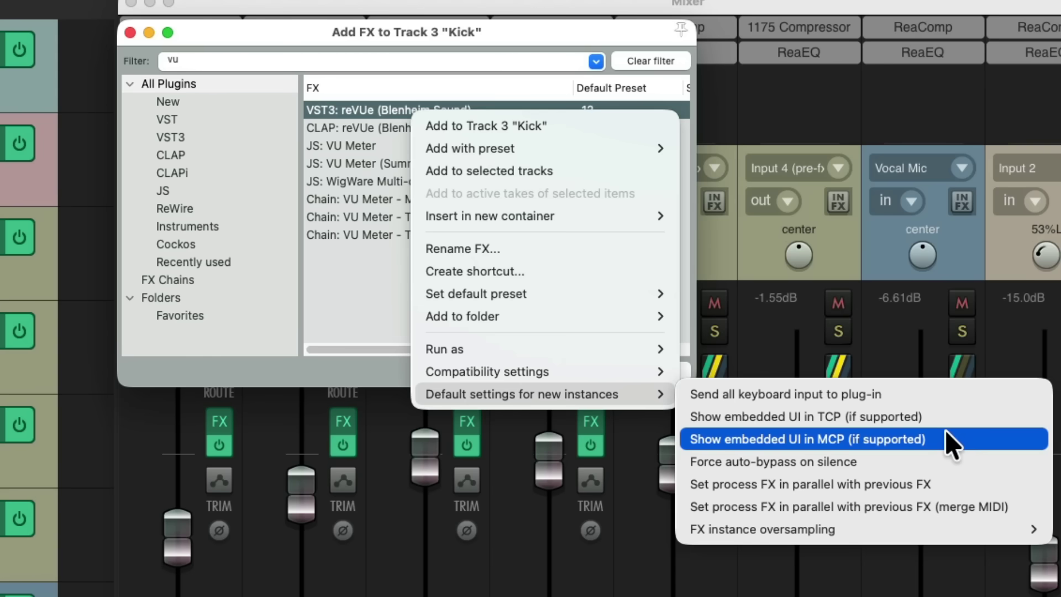
pyautogui.click(945, 430)
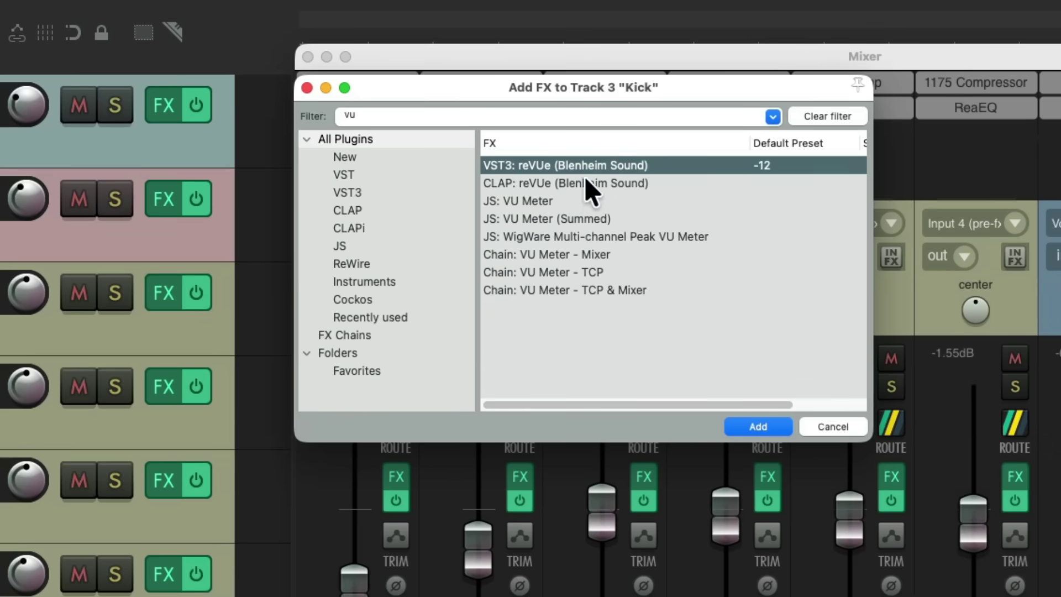
# Step: Add VST3 reVUe to all selected tracks so all nine mixer strips show meters
pyautogui.rightClick(584, 160)
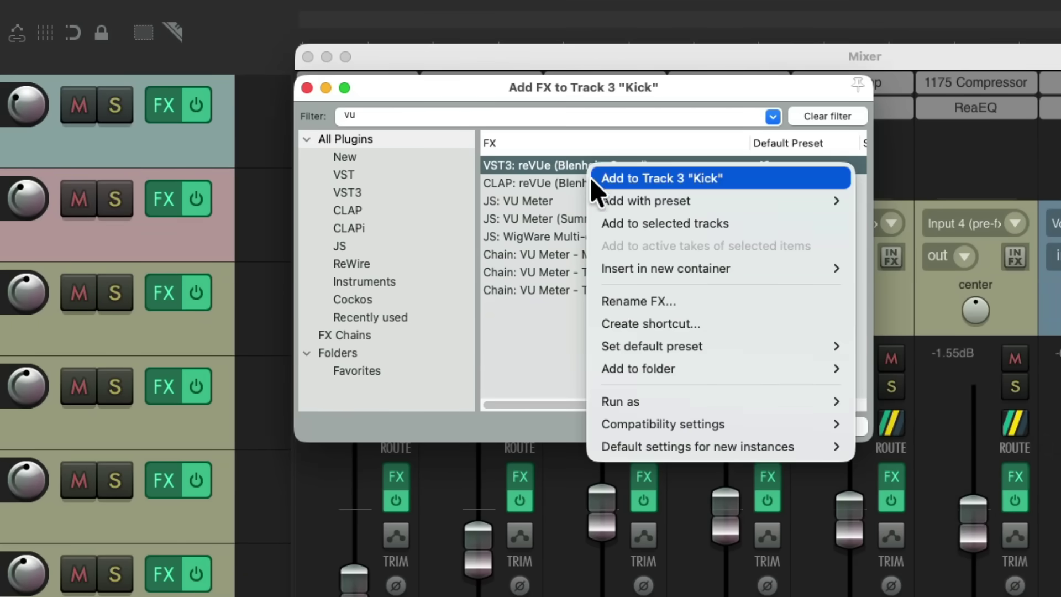
pyautogui.click(592, 225)
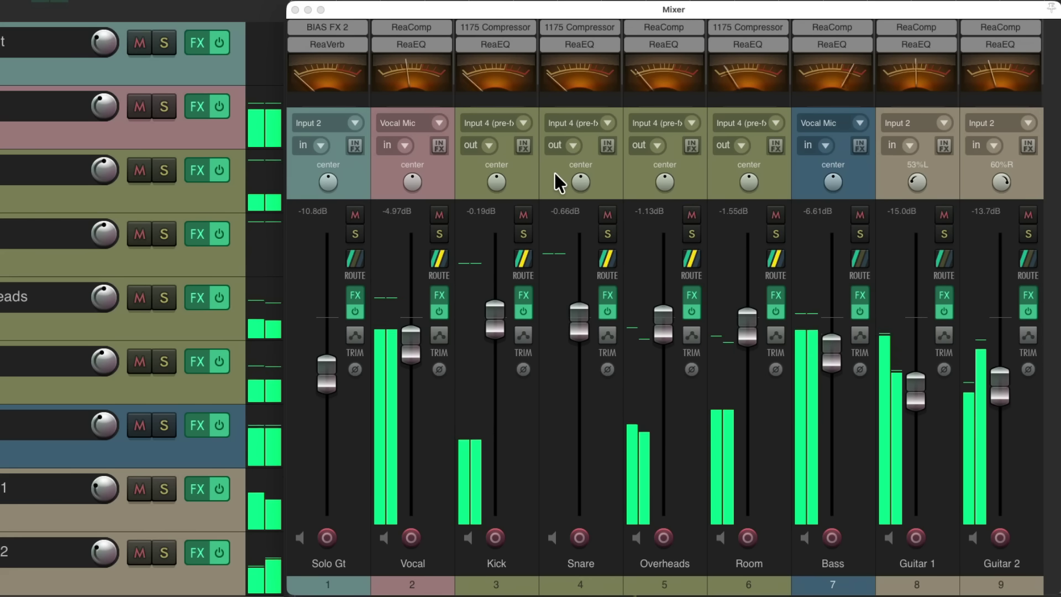
# Step: Stop playback, then open and close the Vocal strip's full reVUe window
pyautogui.press('space')
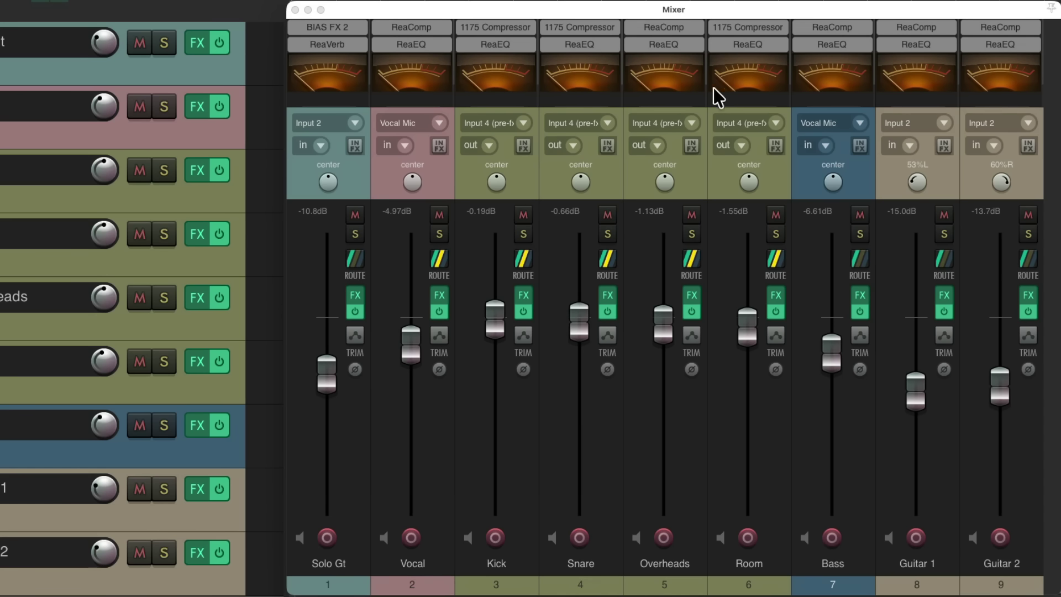
pyautogui.doubleClick(409, 75)
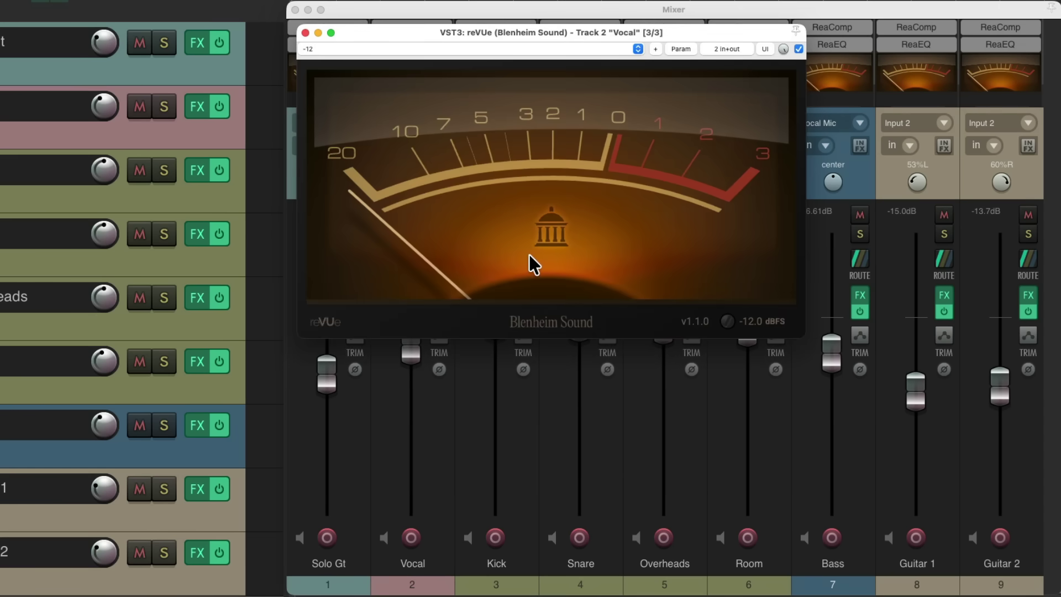
pyautogui.press('Escape')
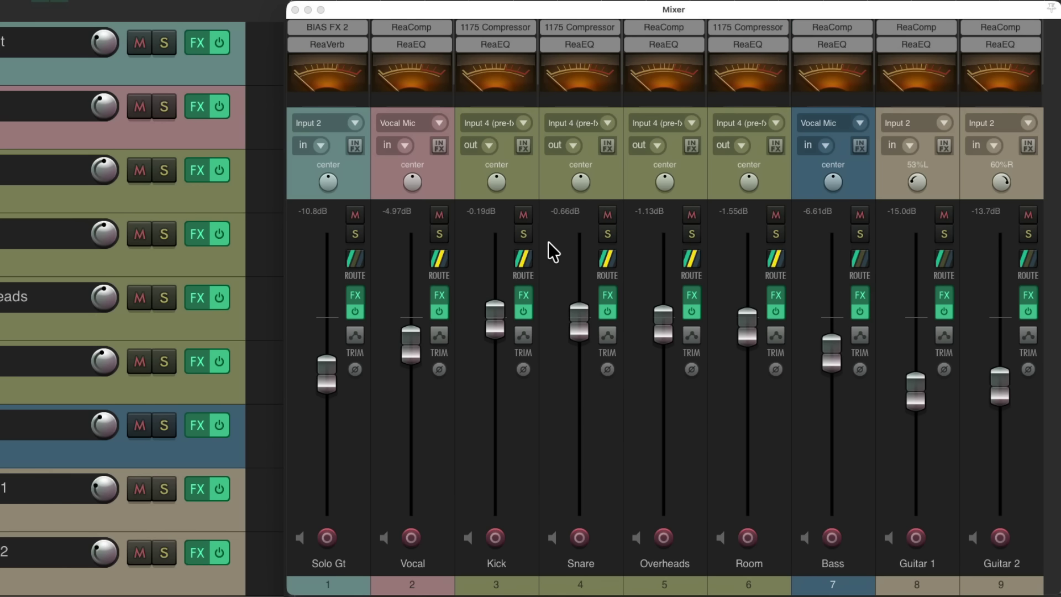
# Step: Hide the Mixer with Ctrl+M to return to the nine-track arrange view
pyautogui.press('super+m')
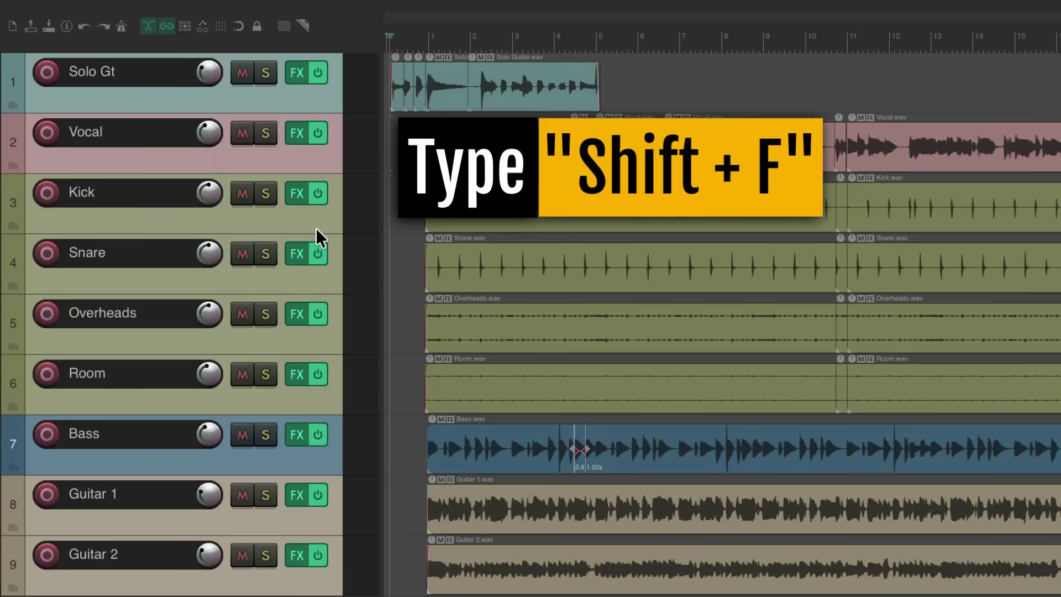
# Step: Default new reVUe instances to Show embedded UI in TCP, then add reVUe to selected tracks
pyautogui.hotkey('shift', 'f')
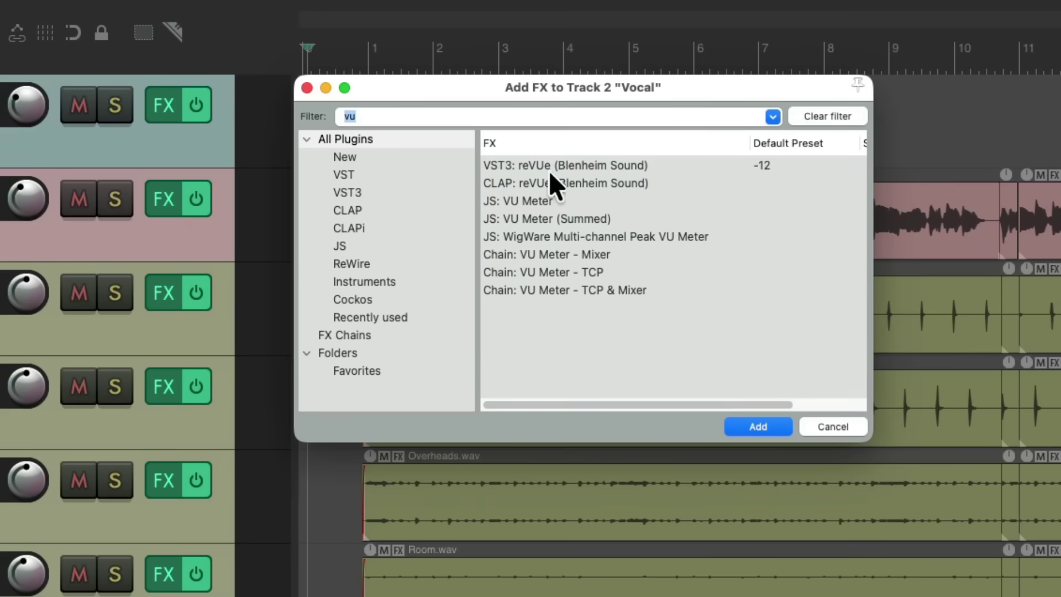
pyautogui.click(570, 164)
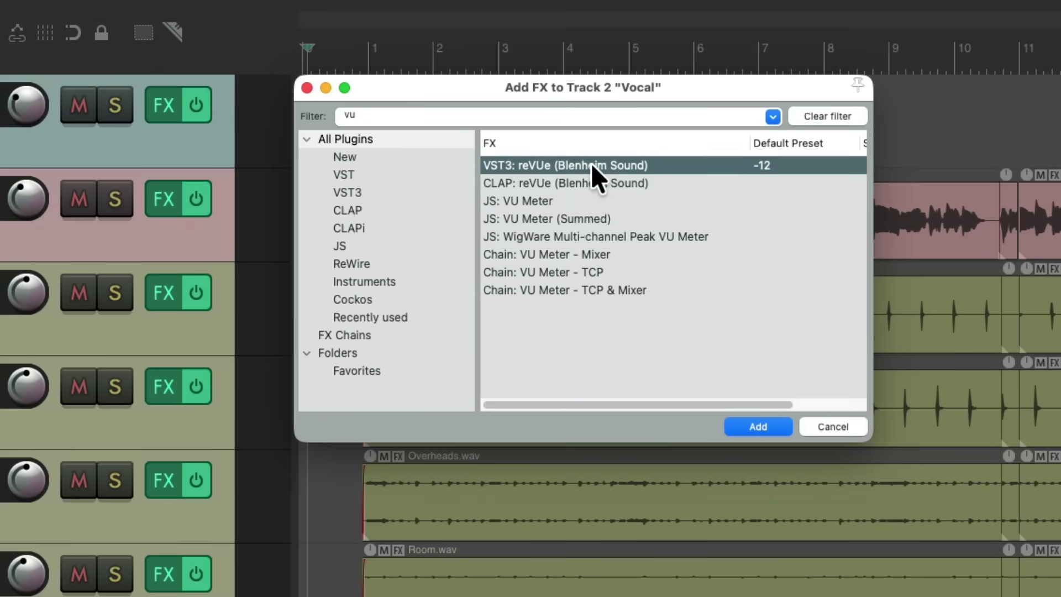
pyautogui.rightClick(591, 164)
pyautogui.moveTo(607, 453)
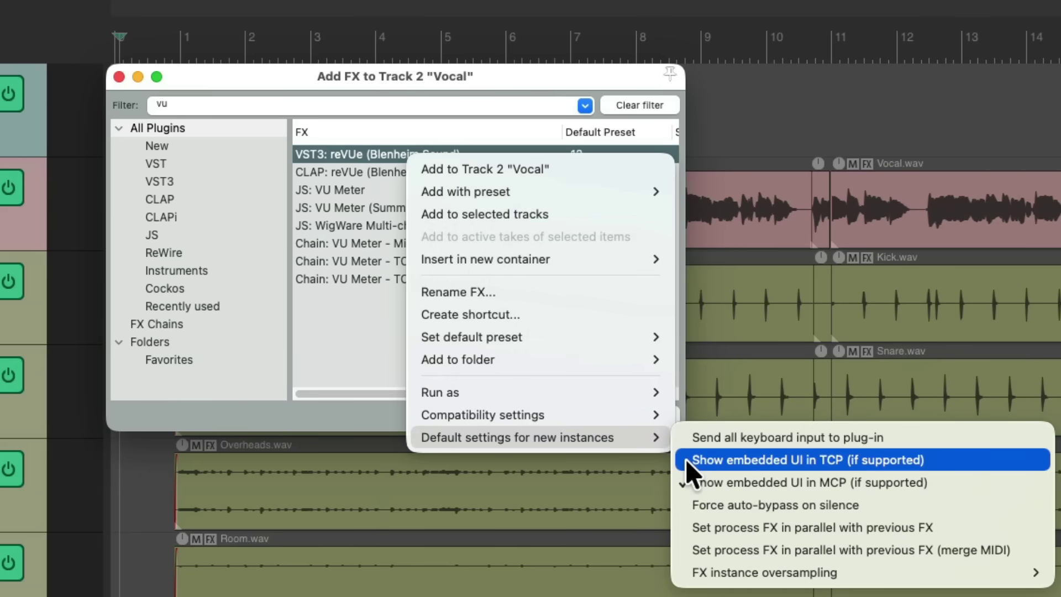
pyautogui.click(929, 458)
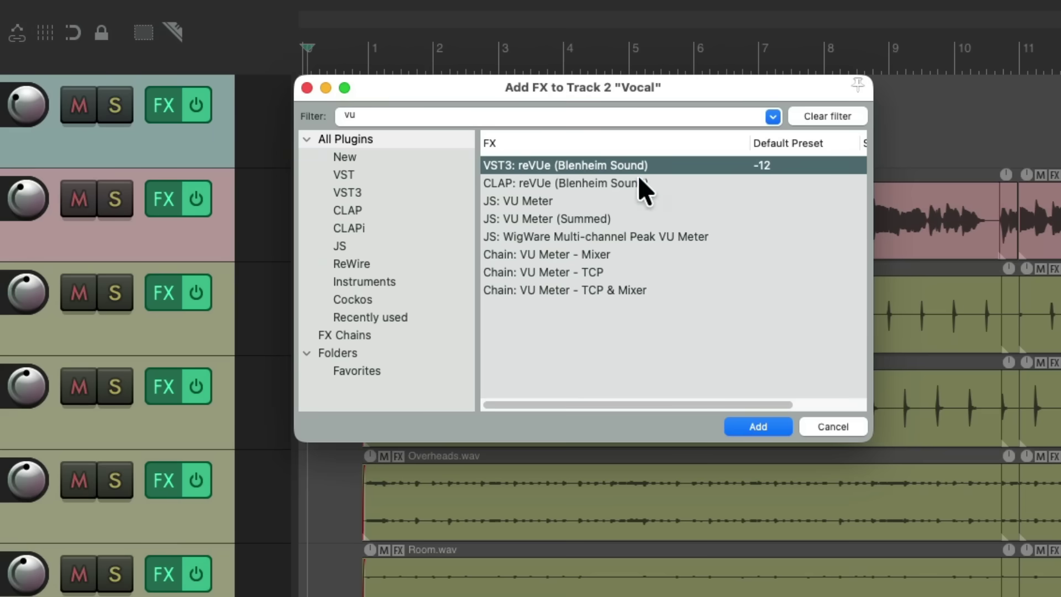
pyautogui.rightClick(607, 162)
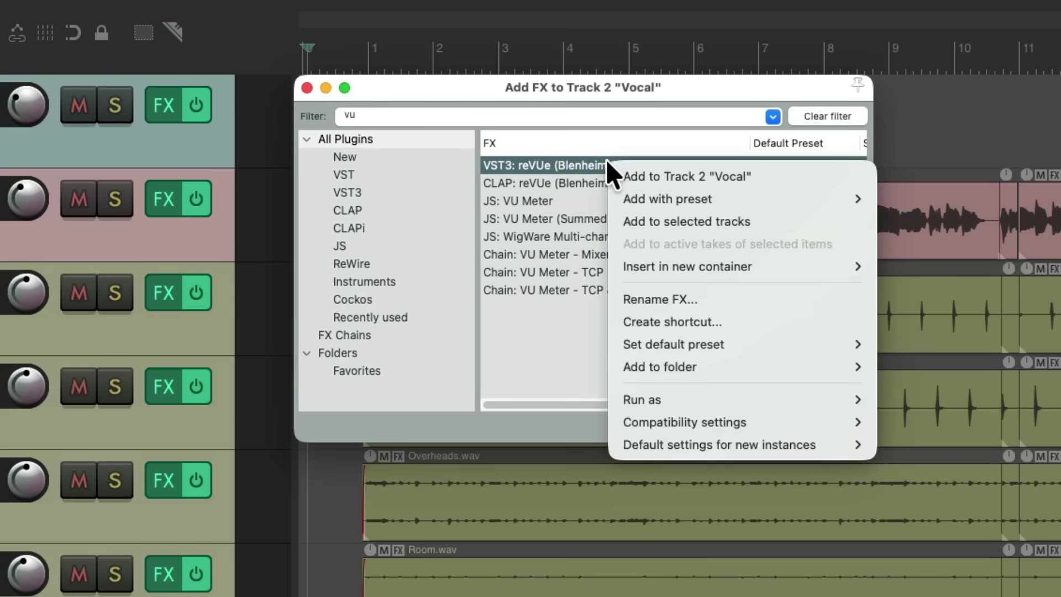
pyautogui.click(616, 220)
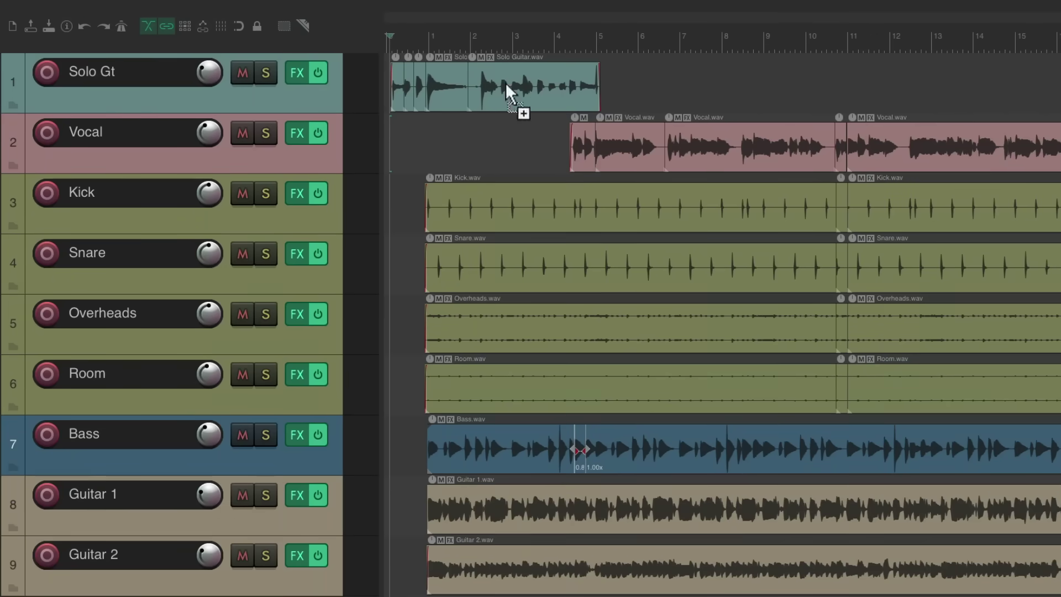
pyautogui.scroll(5, 505, 88)
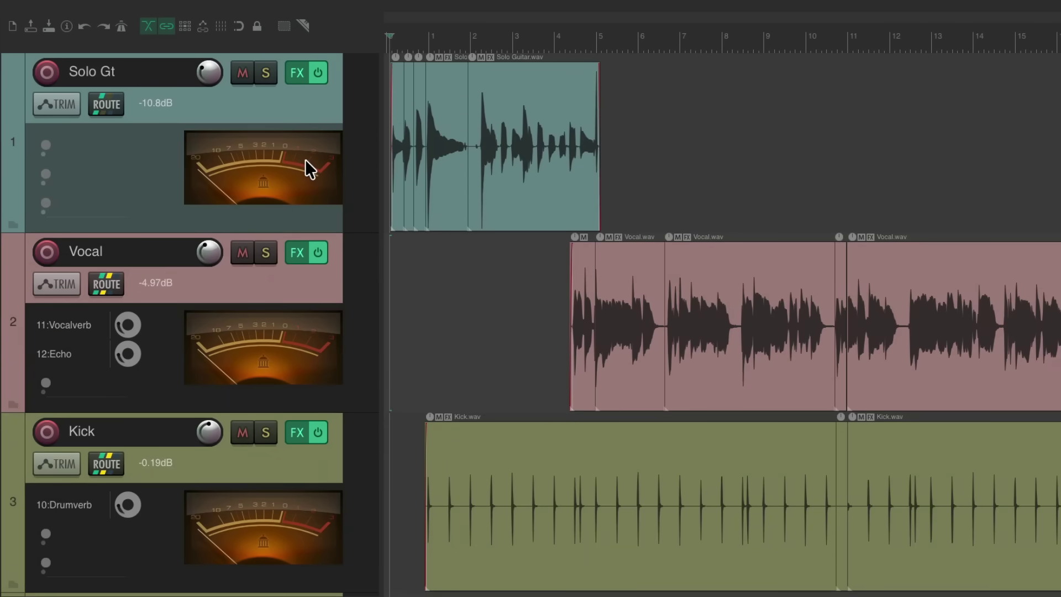
pyautogui.scroll(-8, 481, 291)
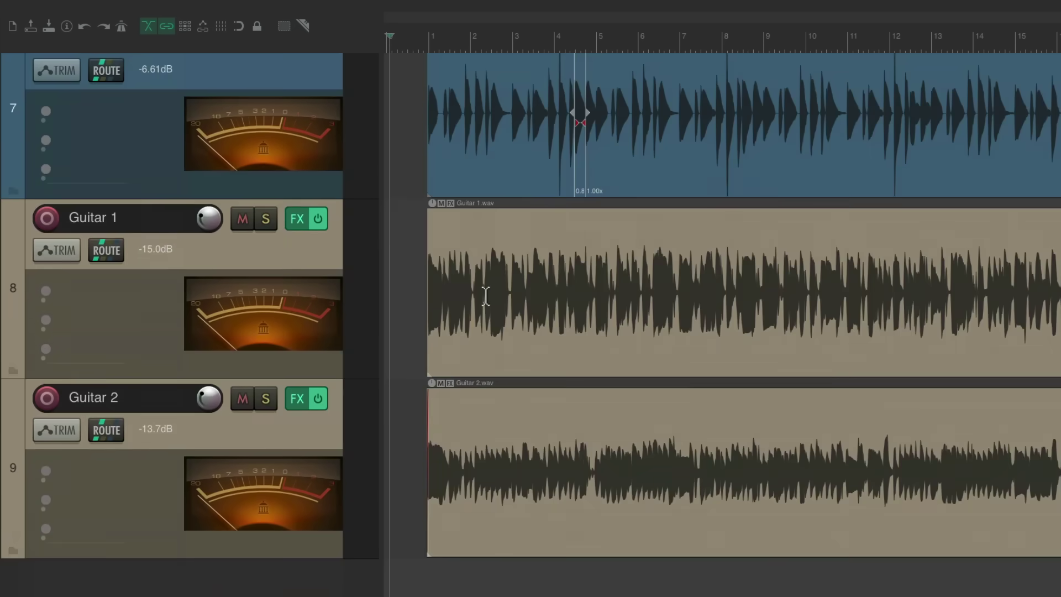
pyautogui.scroll(8, 484, 294)
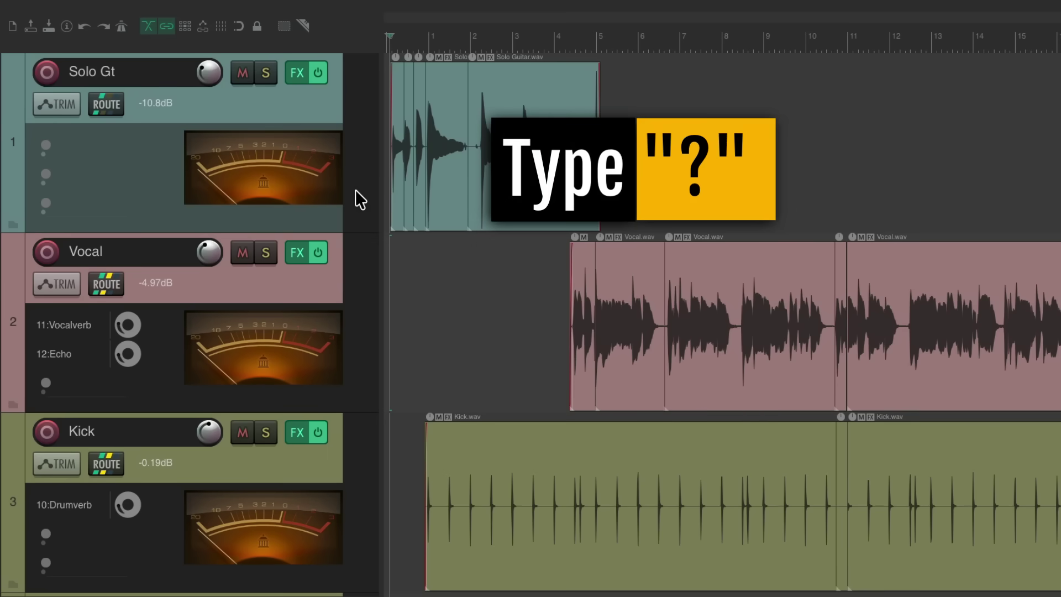
# Step: Run Default_7.0_theme_adjuster.lua from Actions and show Track Controls' Layout A section assignments
pyautogui.hotkey('shift', '/')
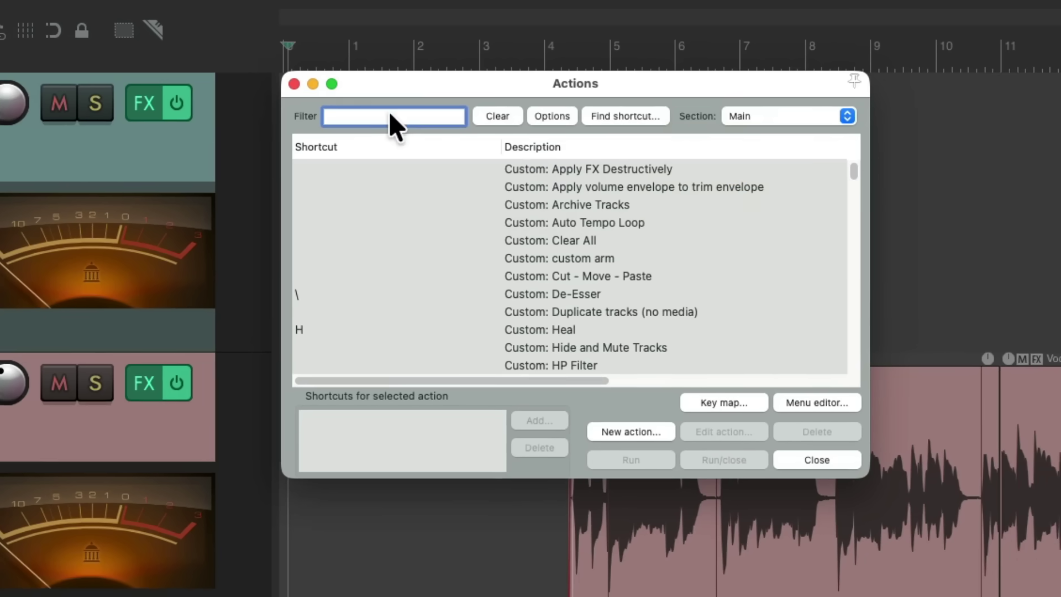
pyautogui.write('theme adjuster')
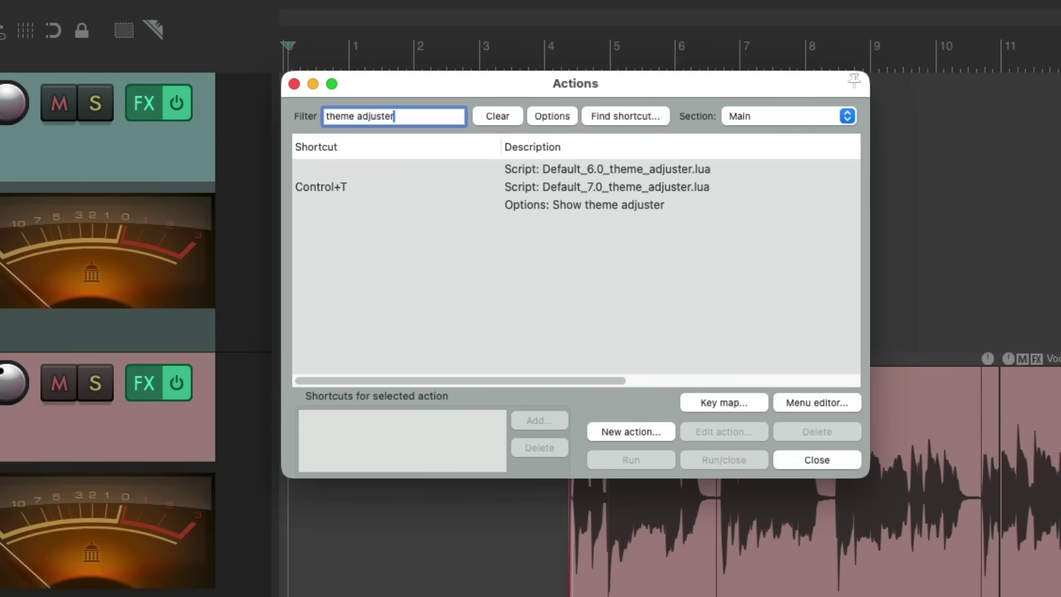
pyautogui.click(536, 185)
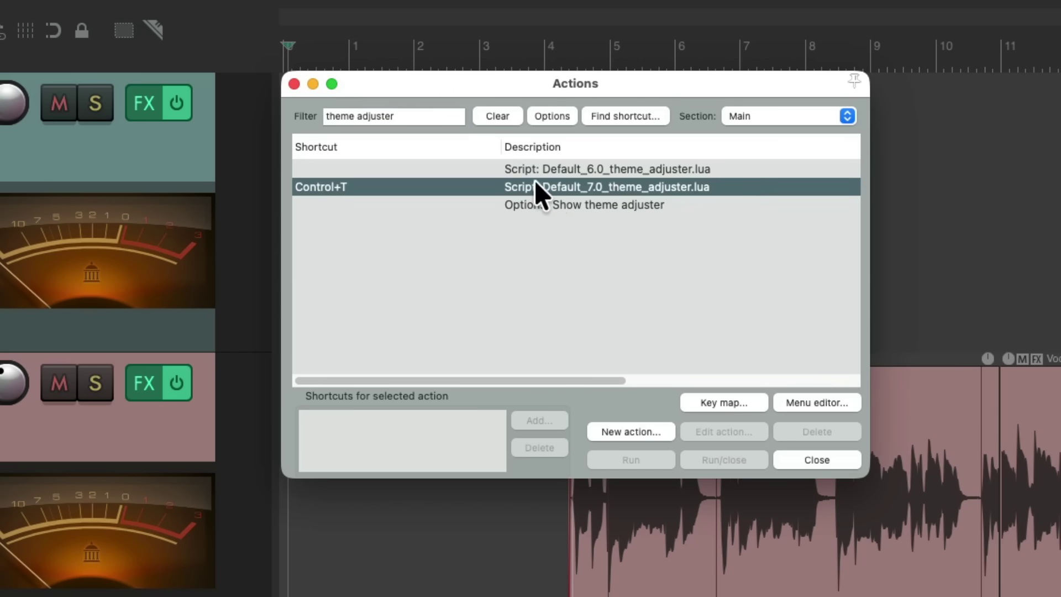
pyautogui.doubleClick(611, 185)
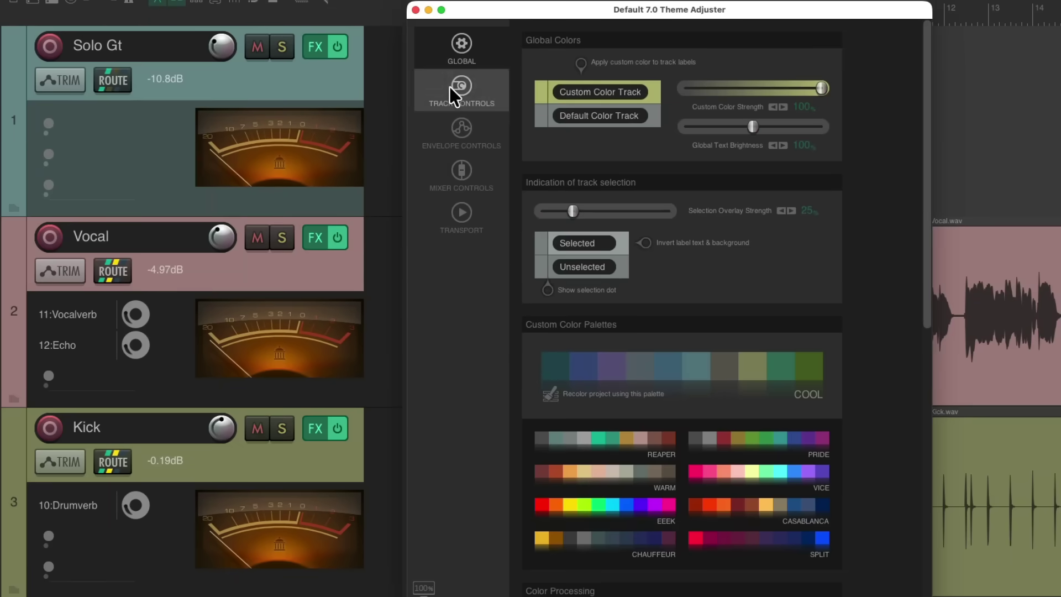
pyautogui.click(451, 88)
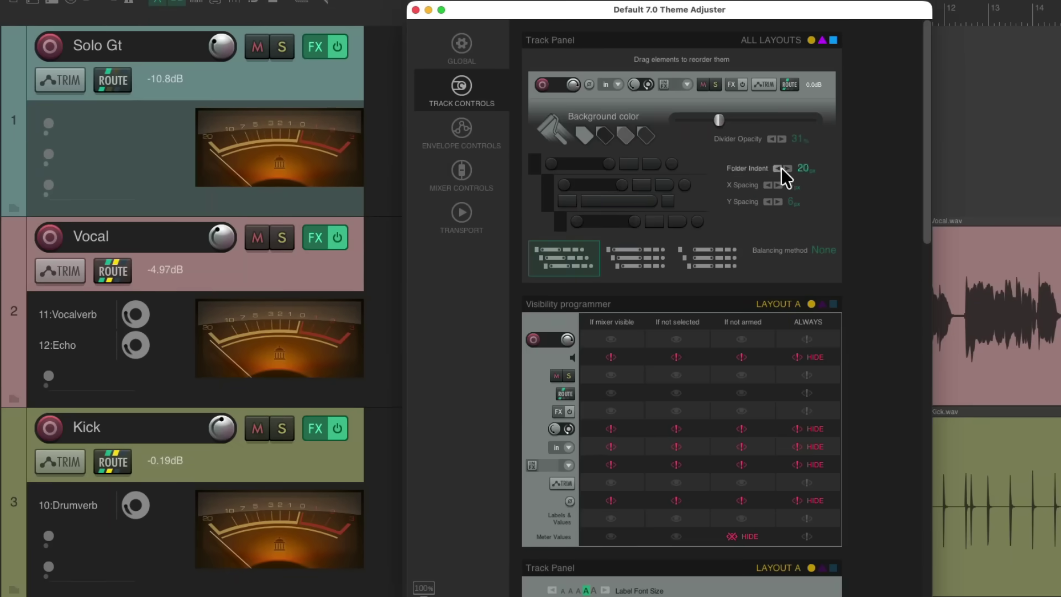
pyautogui.scroll(-10, 865, 313)
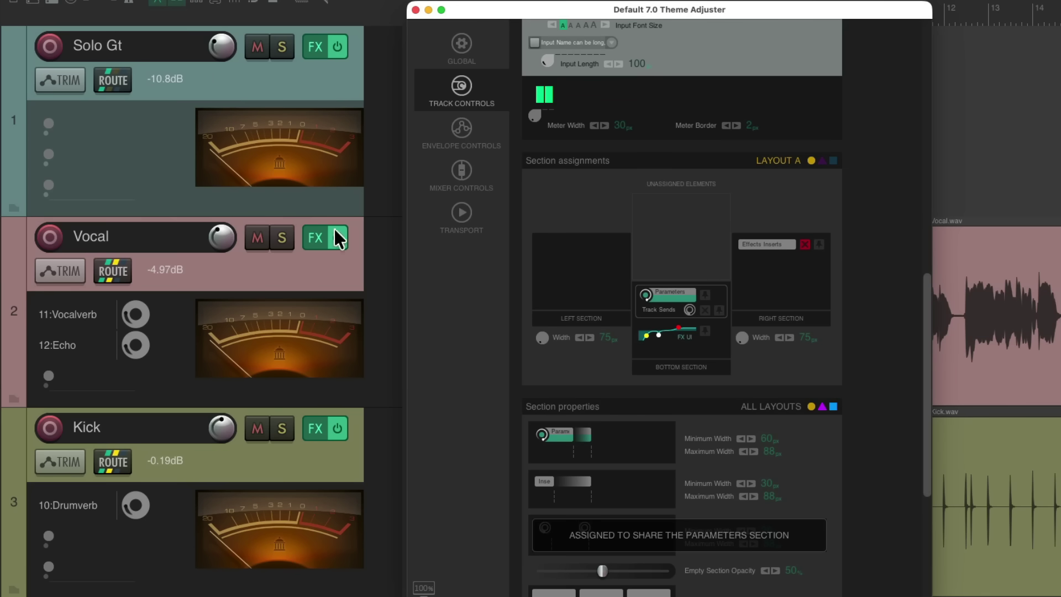
# Step: Compact all track heights, place the FX UI meter in the right section, and close the Theme Adjuster
pyautogui.moveTo(672, 327); pyautogui.dragTo(592, 268)
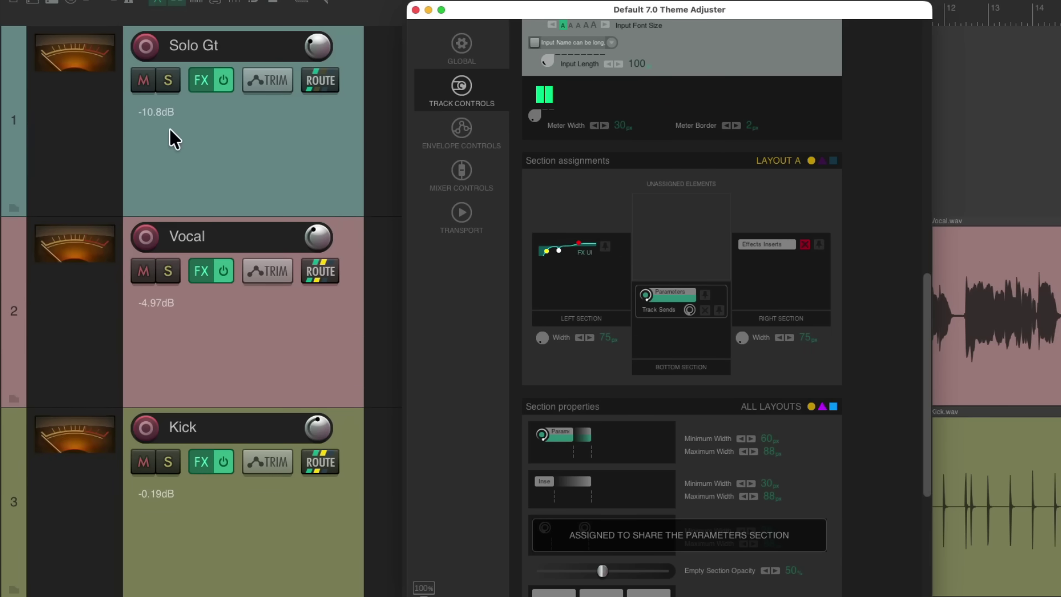
pyautogui.click(97, 69)
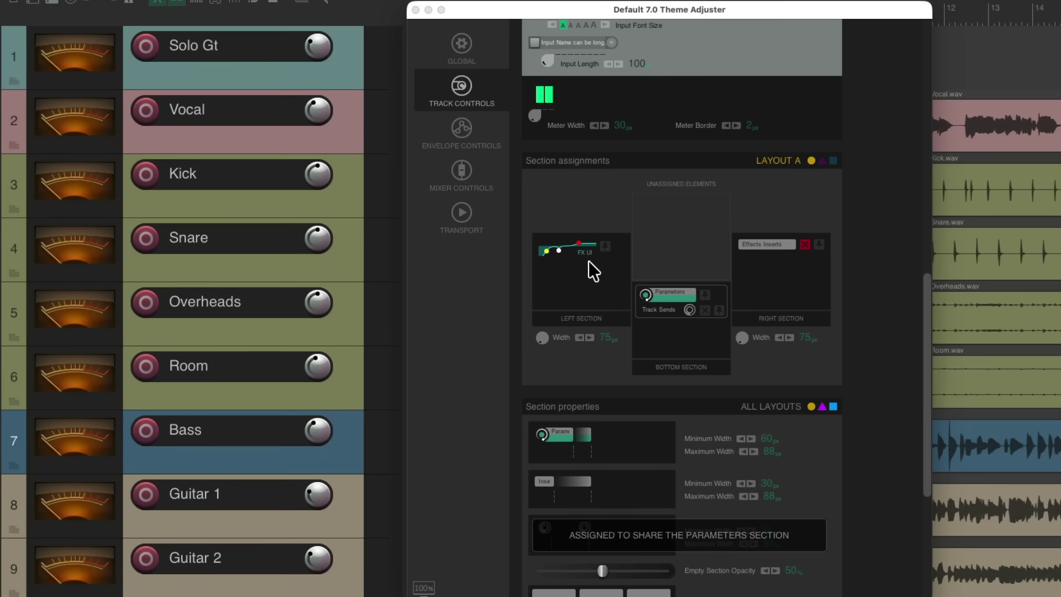
pyautogui.moveTo(572, 251); pyautogui.dragTo(761, 263)
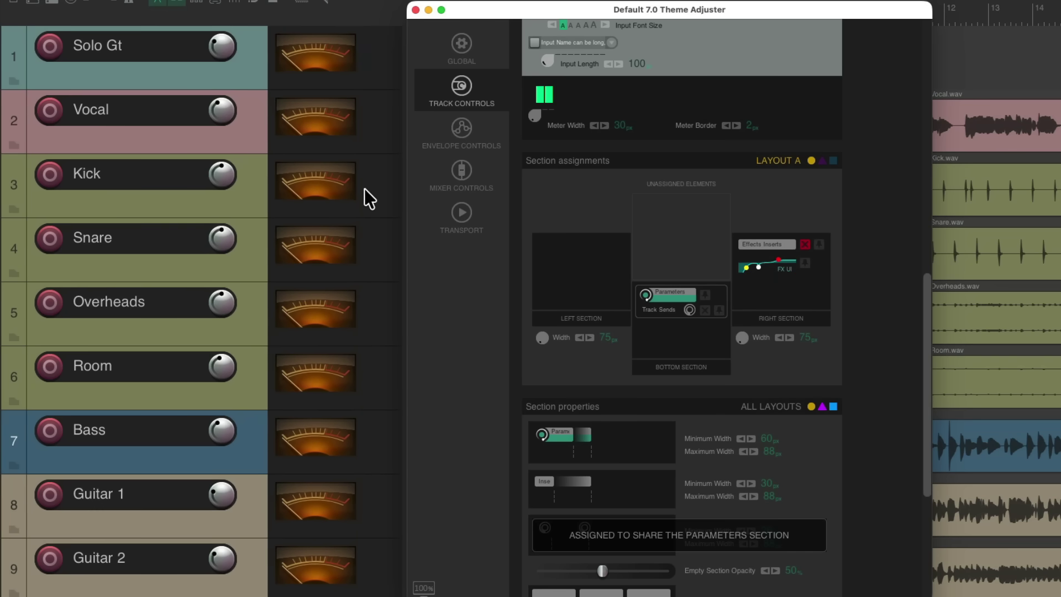
pyautogui.click(415, 10)
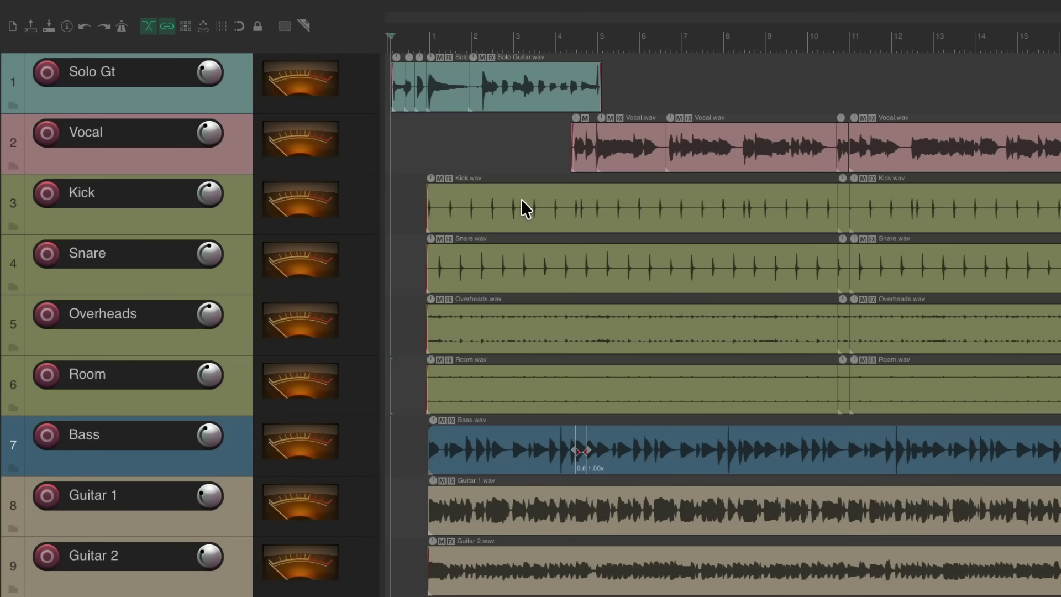
pyautogui.press('space')
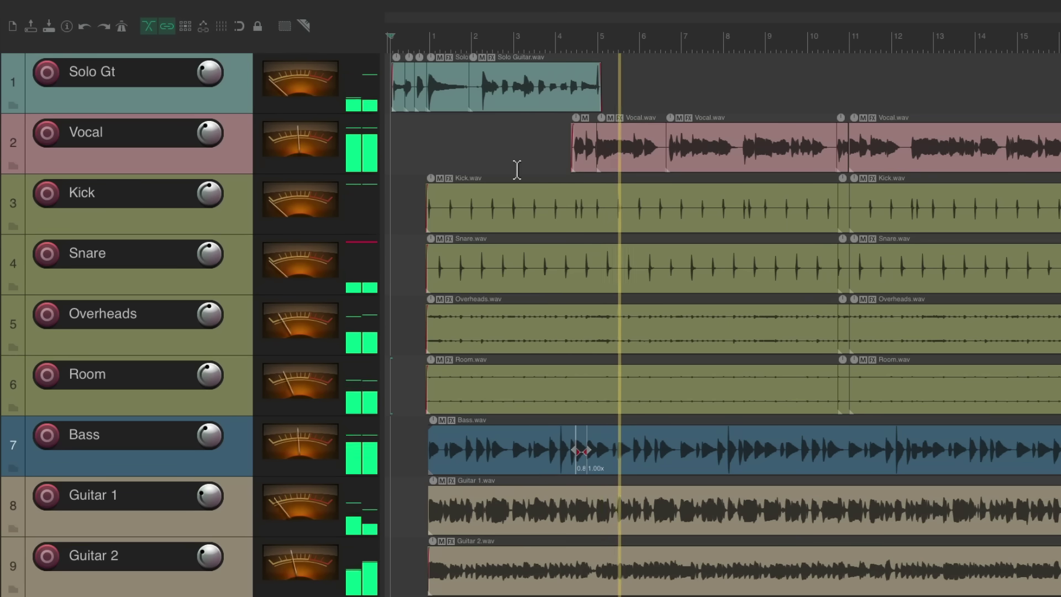
pyautogui.doubleClick(335, 146)
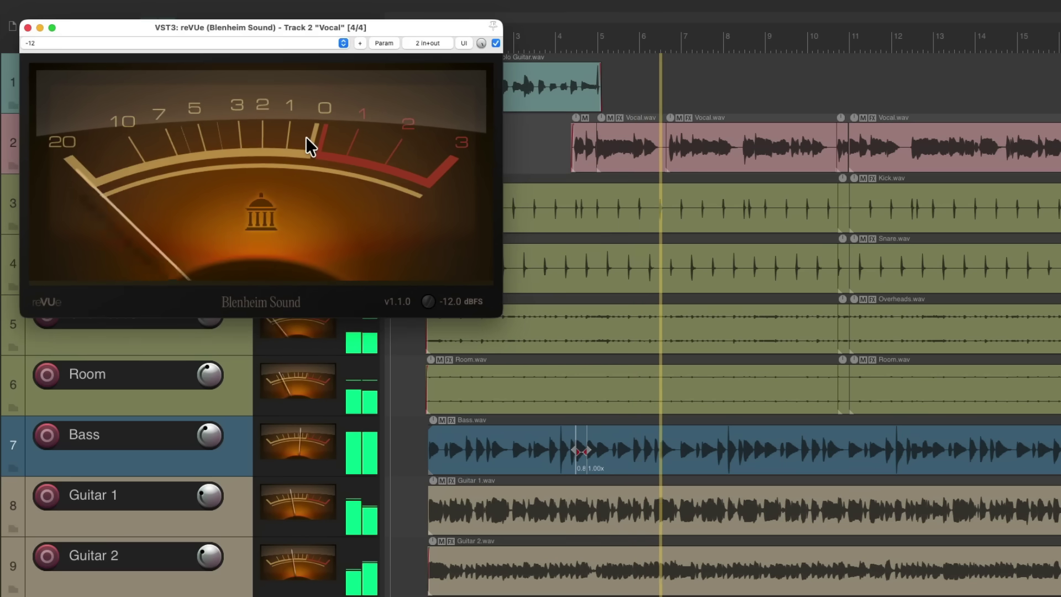
pyautogui.press('Escape')
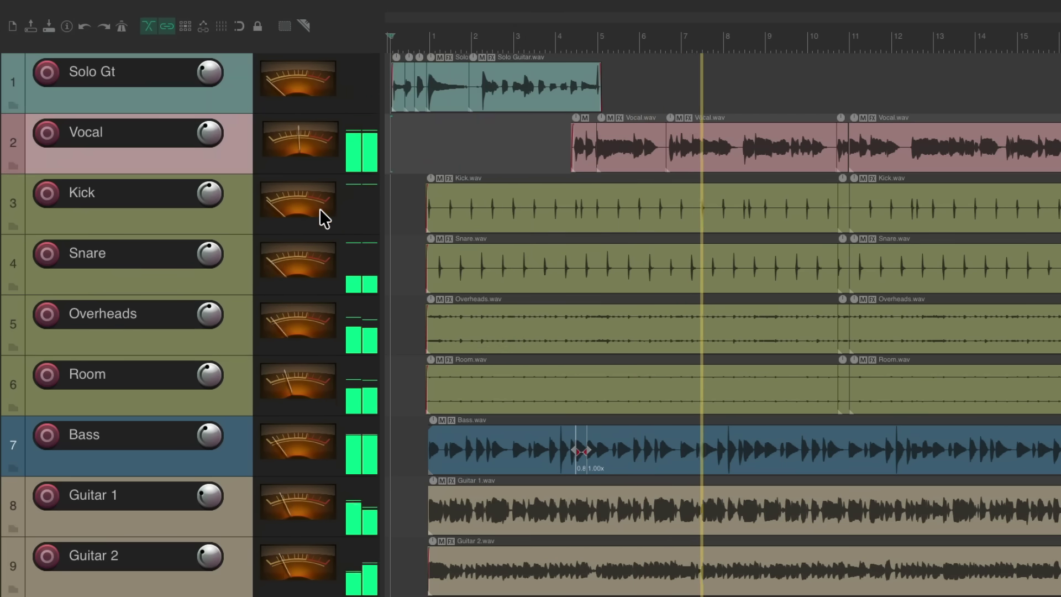
pyautogui.doubleClick(310, 202)
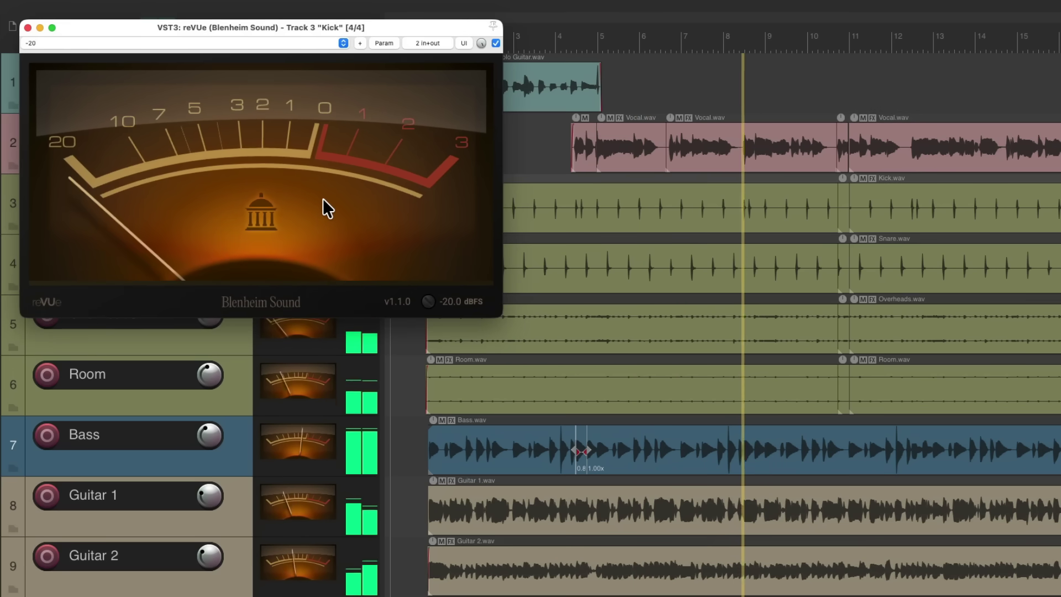
pyautogui.press('Escape')
pyautogui.doubleClick(309, 258)
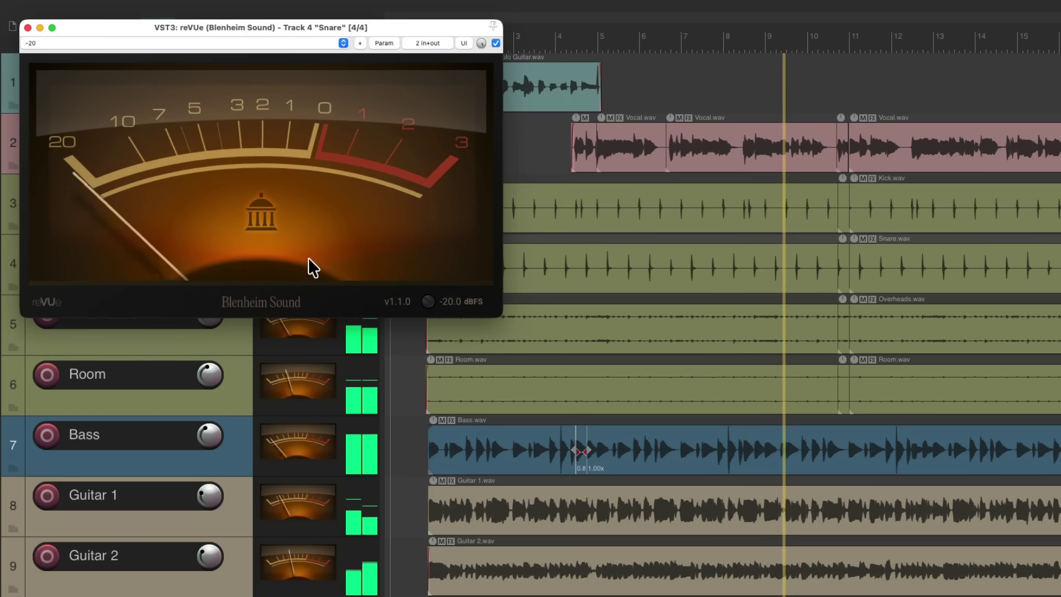
pyautogui.press('Escape')
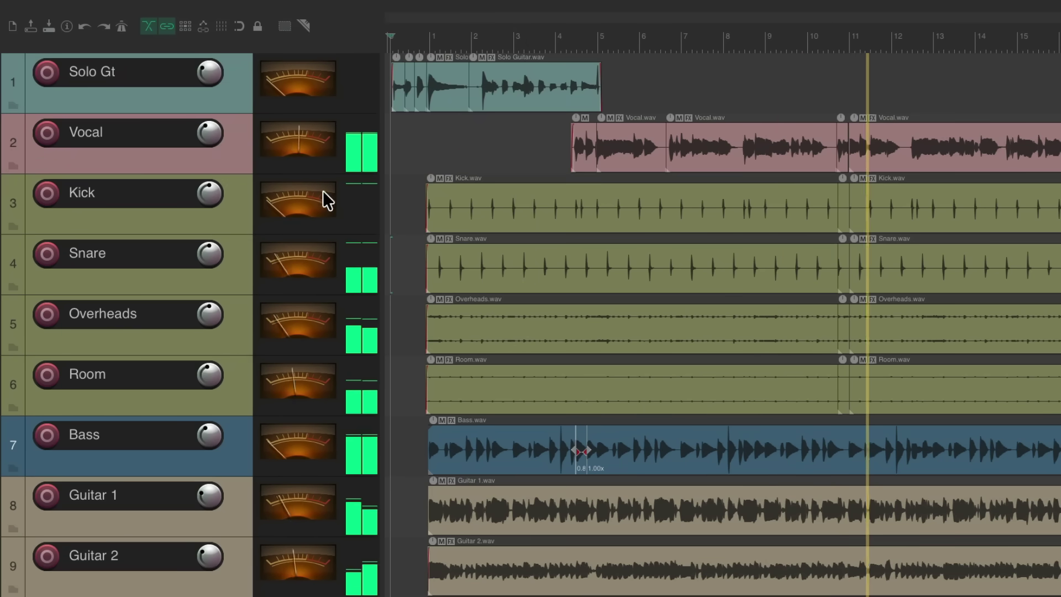
pyautogui.press('space')
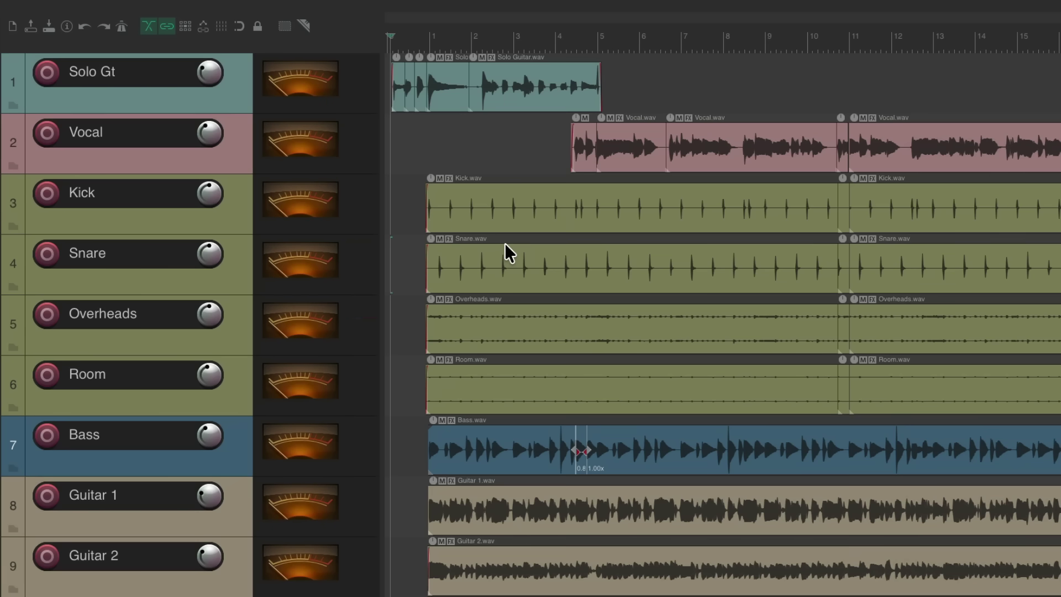
pyautogui.press('super+m')
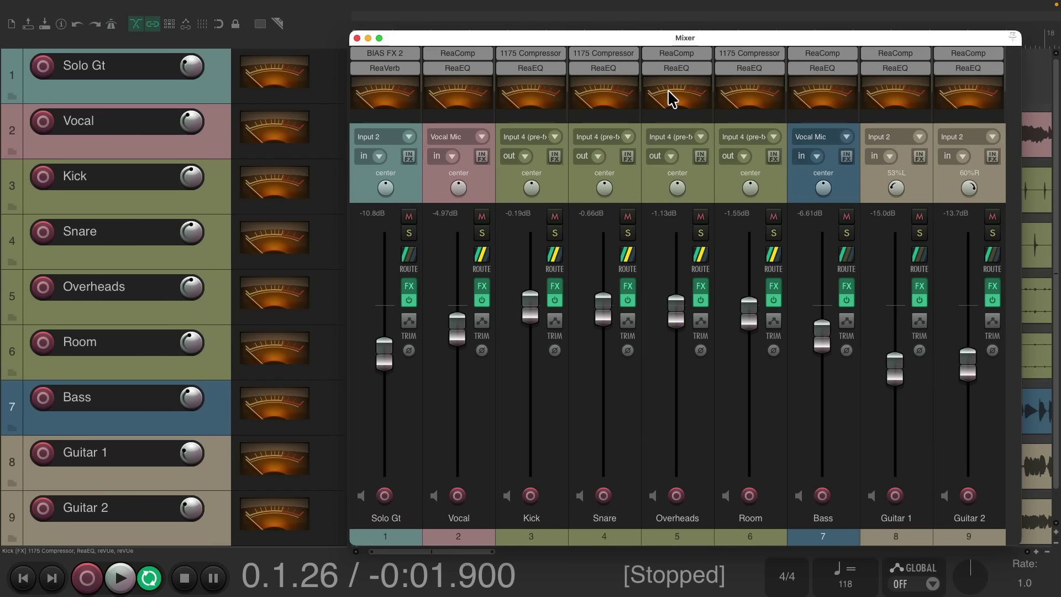
pyautogui.press('space')
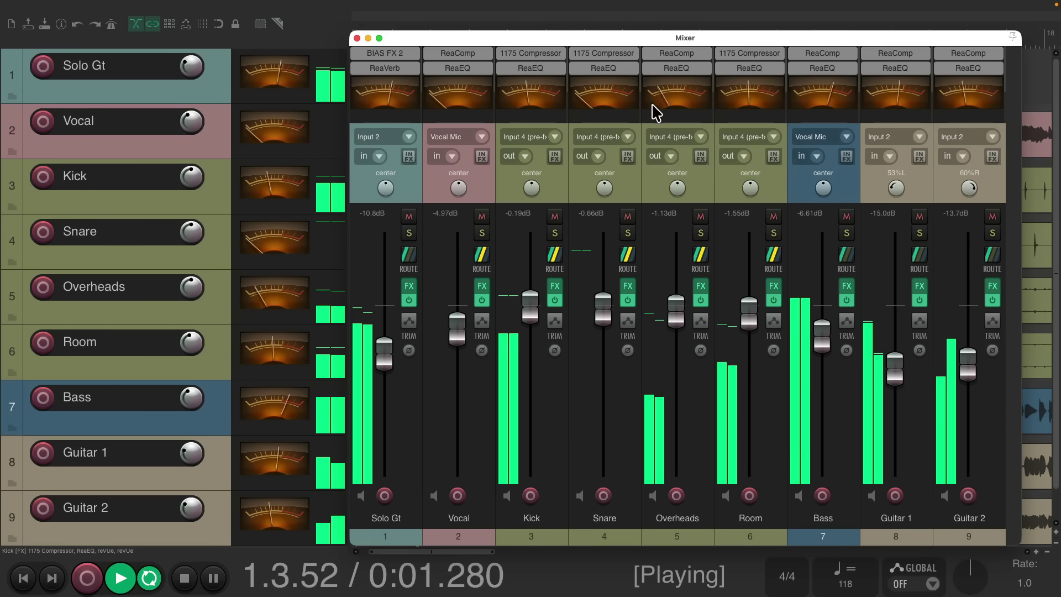
pyautogui.doubleClick(613, 101)
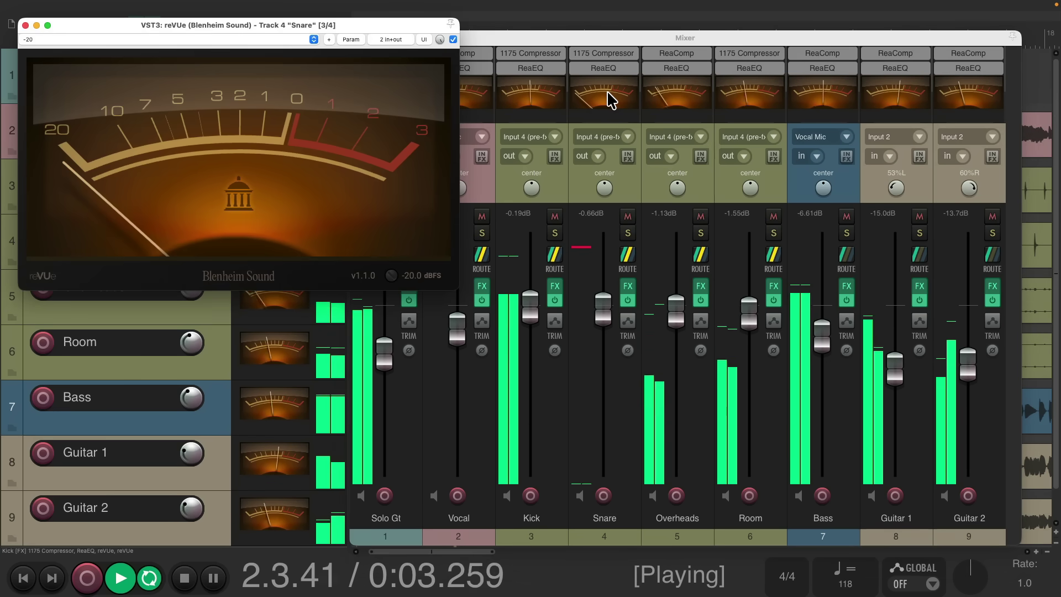
pyautogui.doubleClick(613, 101)
pyautogui.doubleClick(673, 100)
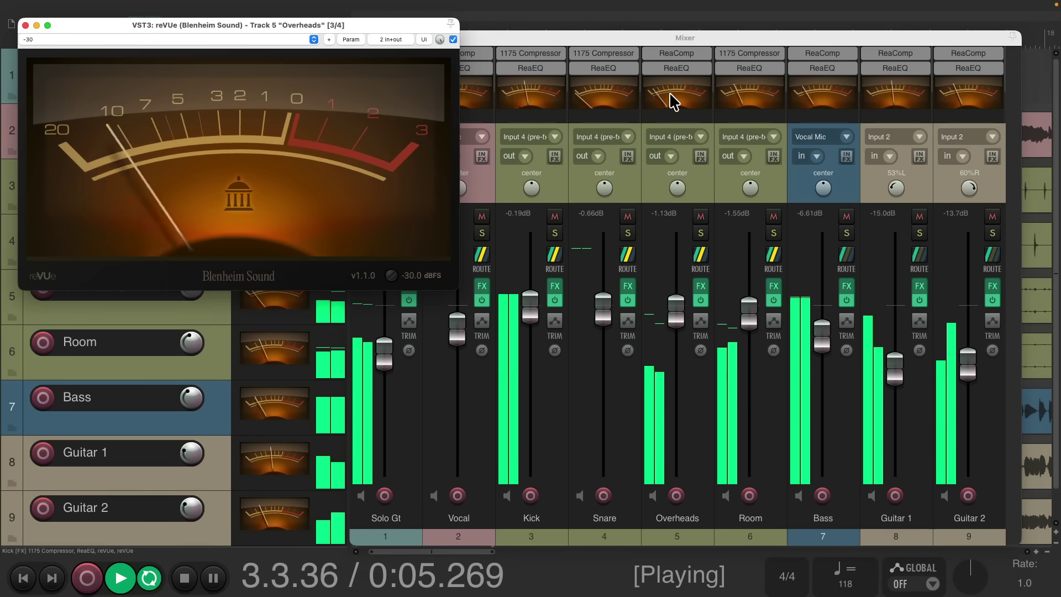
pyautogui.doubleClick(673, 101)
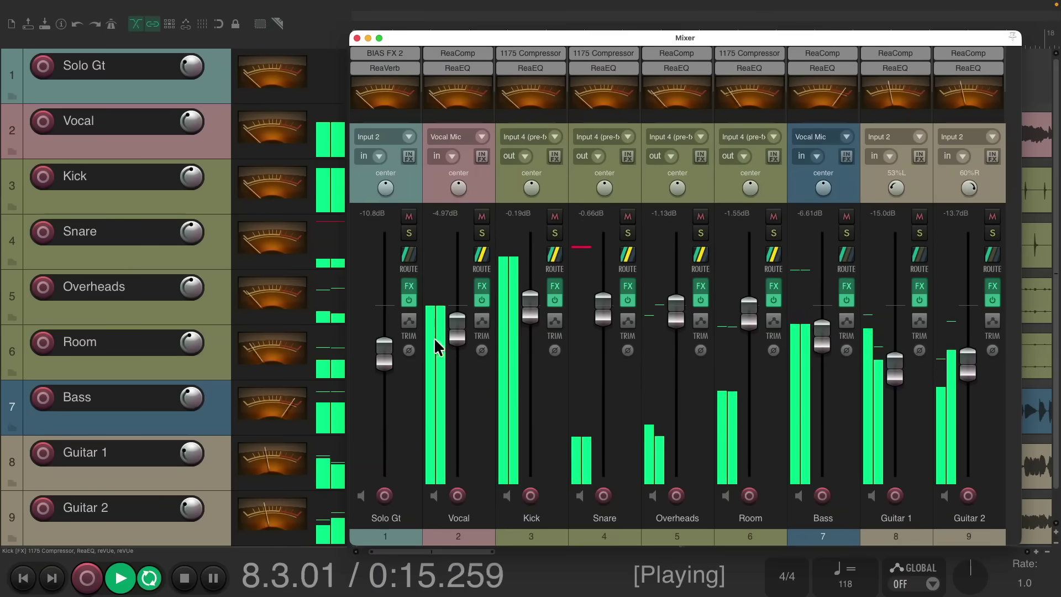
pyautogui.press('space')
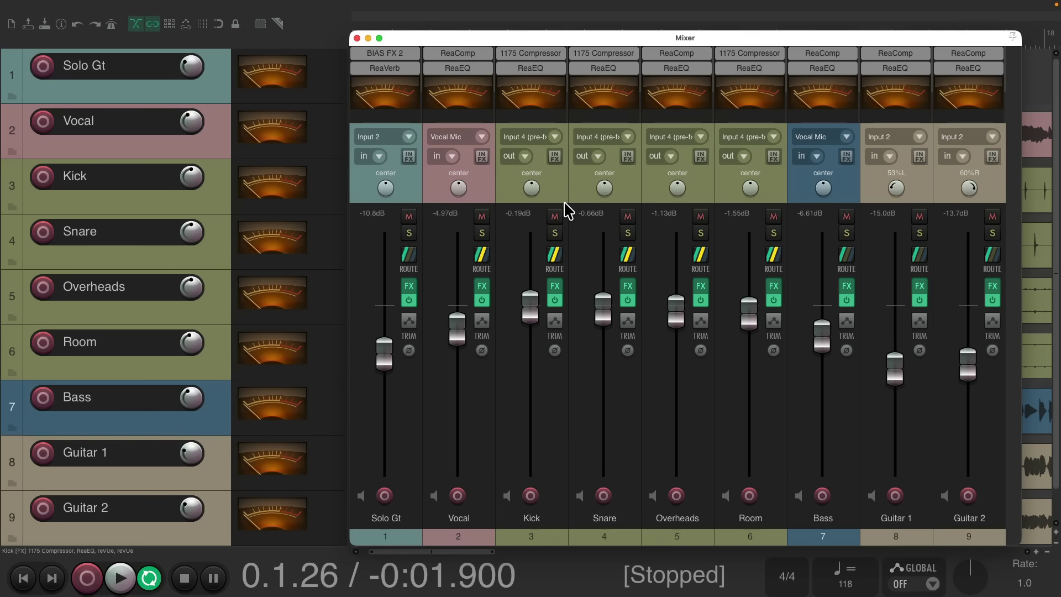
pyautogui.hotkey('ctrl', 'm')
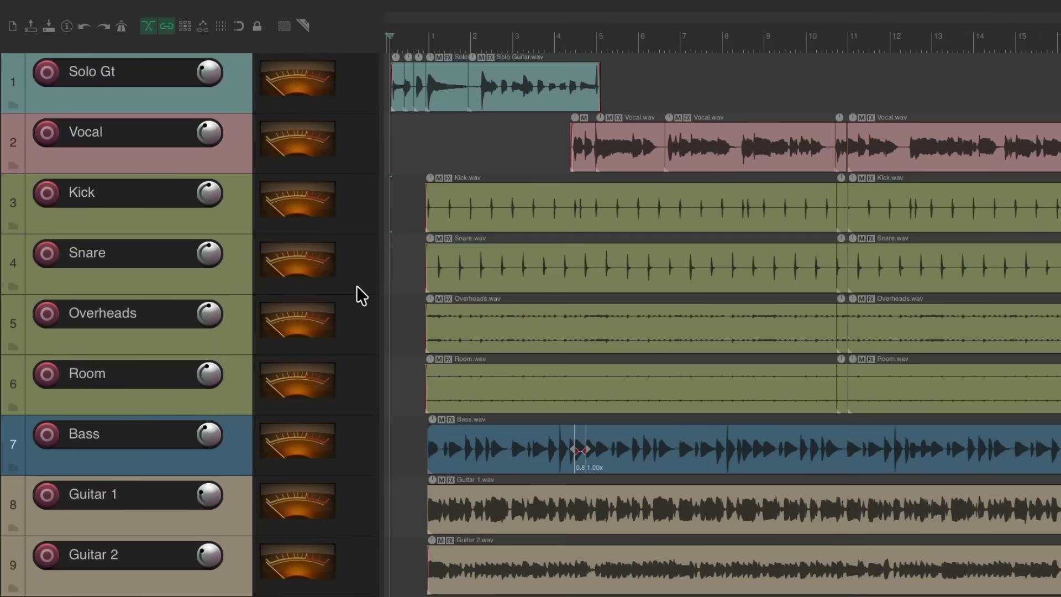
# Step: Show the Mixer and play briefly so all nine strips' reVUe meters respond, then stop
pyautogui.hotkey('ctrl', 'm')
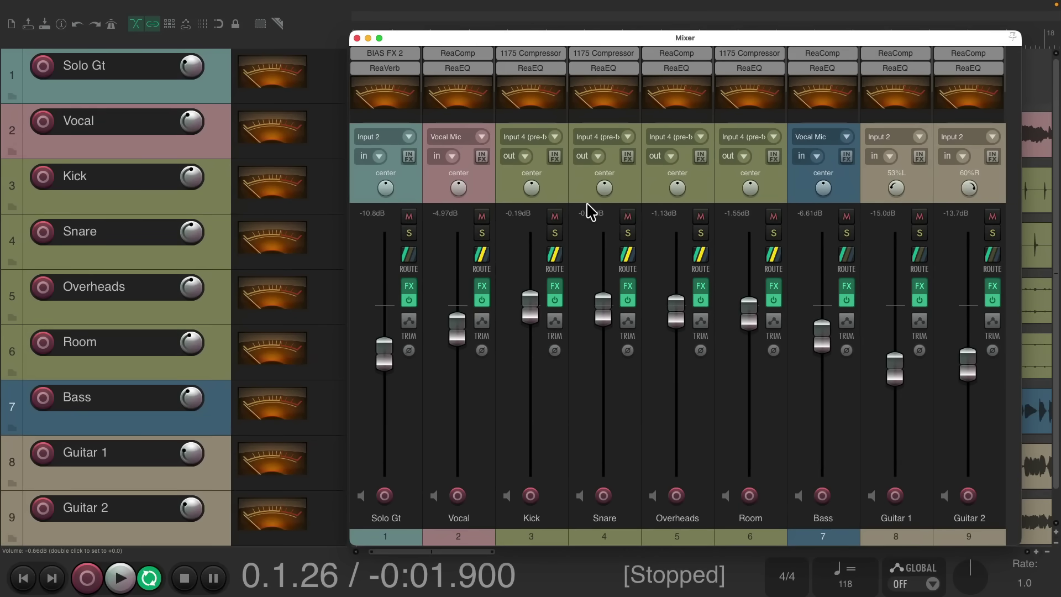
pyautogui.press('space')
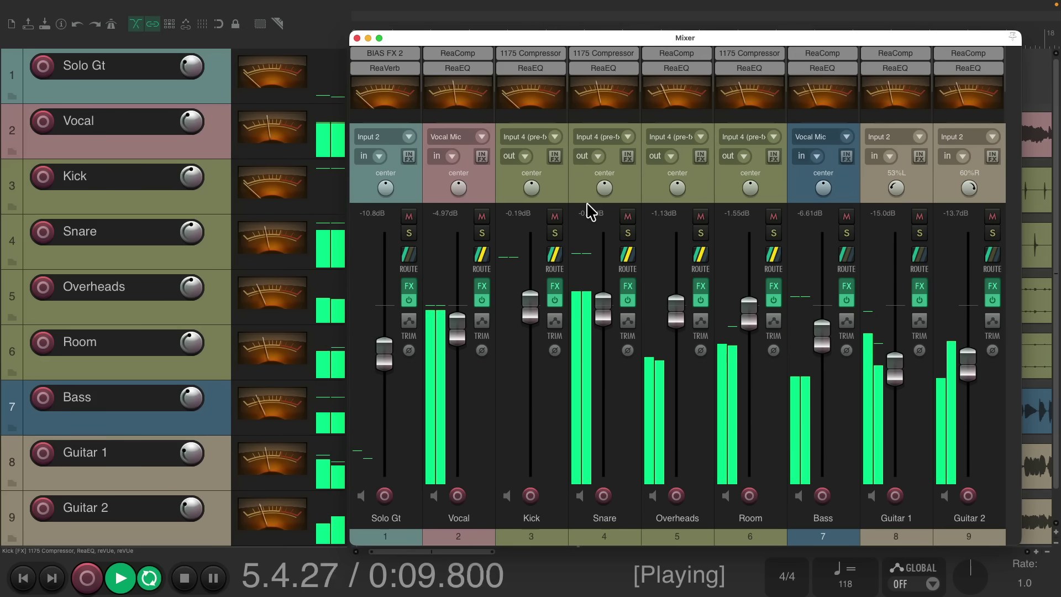
pyautogui.press('space')
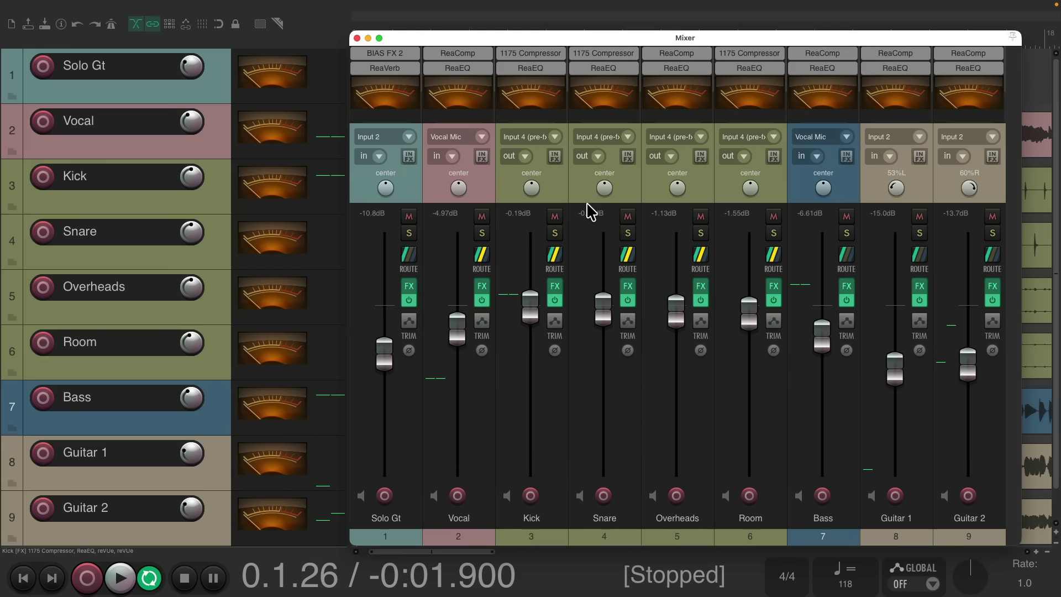